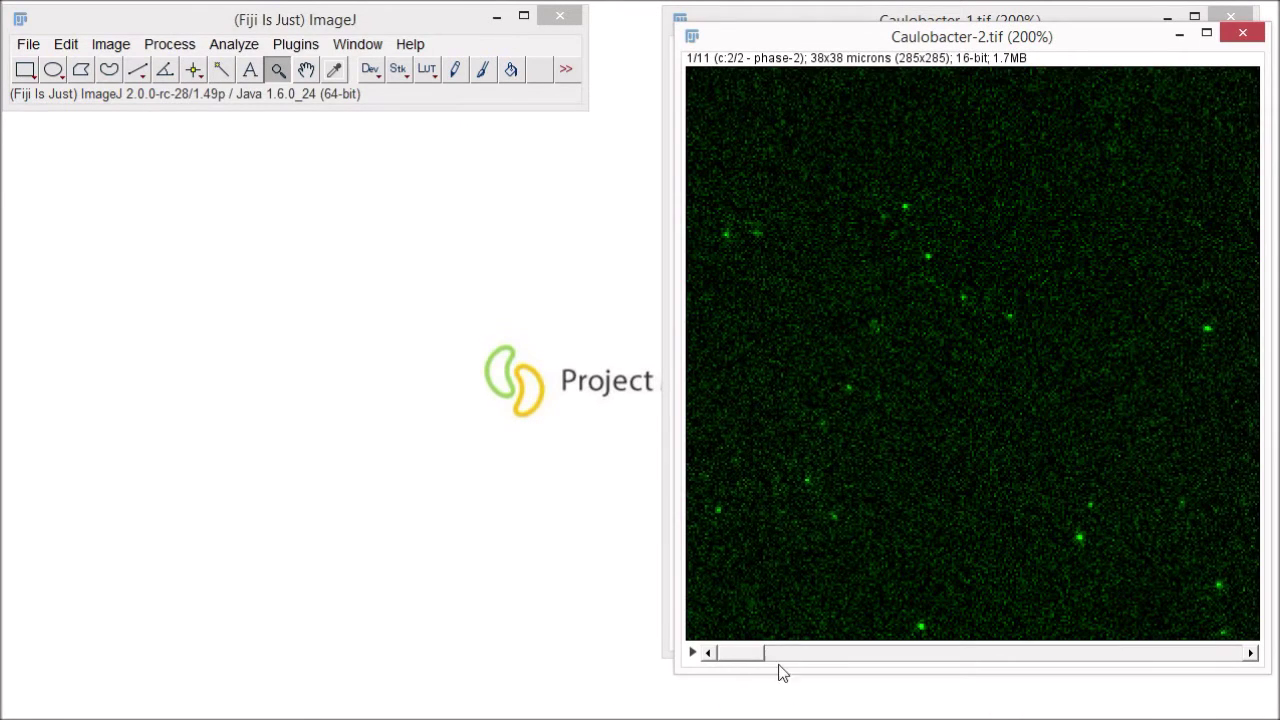
# Step: Browse the Caulobacter-1 stack slices with the slider and return
pyautogui.moveTo(743, 654)
pyautogui.mouseDown()
pyautogui.moveTo(914, 660)
pyautogui.moveTo(745, 667)
pyautogui.mouseUp()
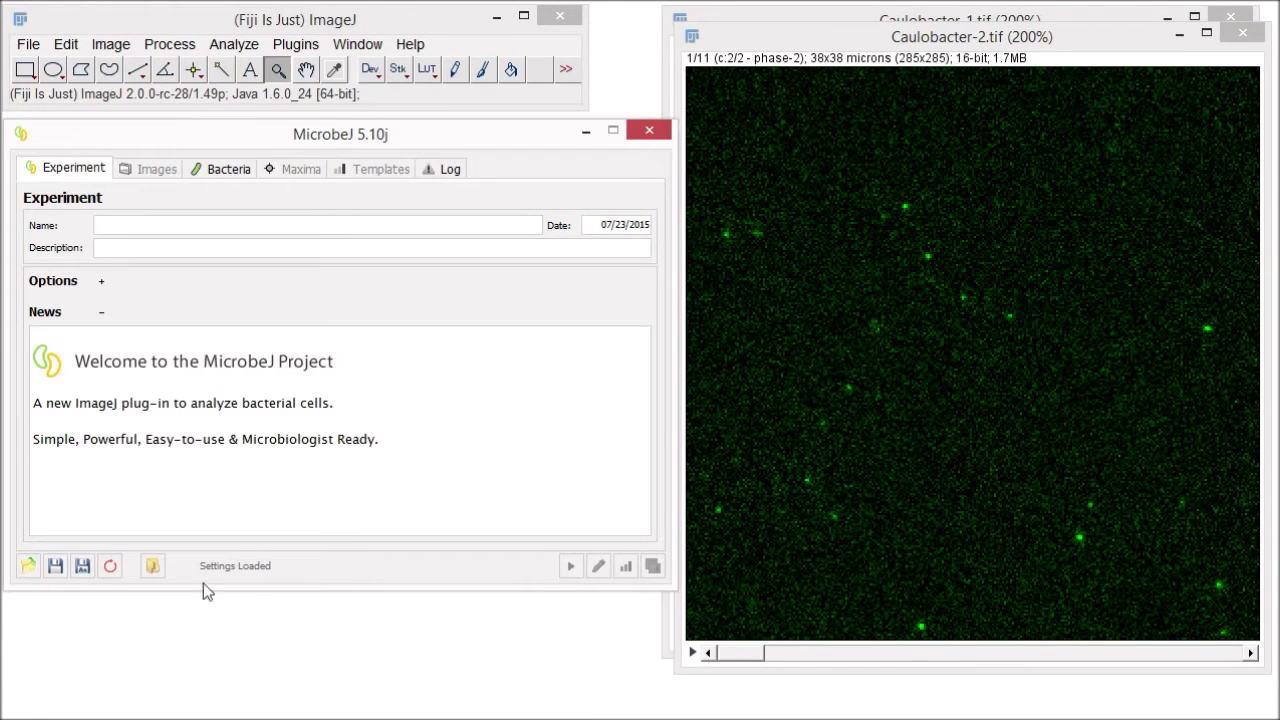
# Step: Use Channel(s) input with Ch. 1 Caulobacter-1.tif and Ch. 2 Caulobacter-2.tif, and merge them
pyautogui.click(131, 170)
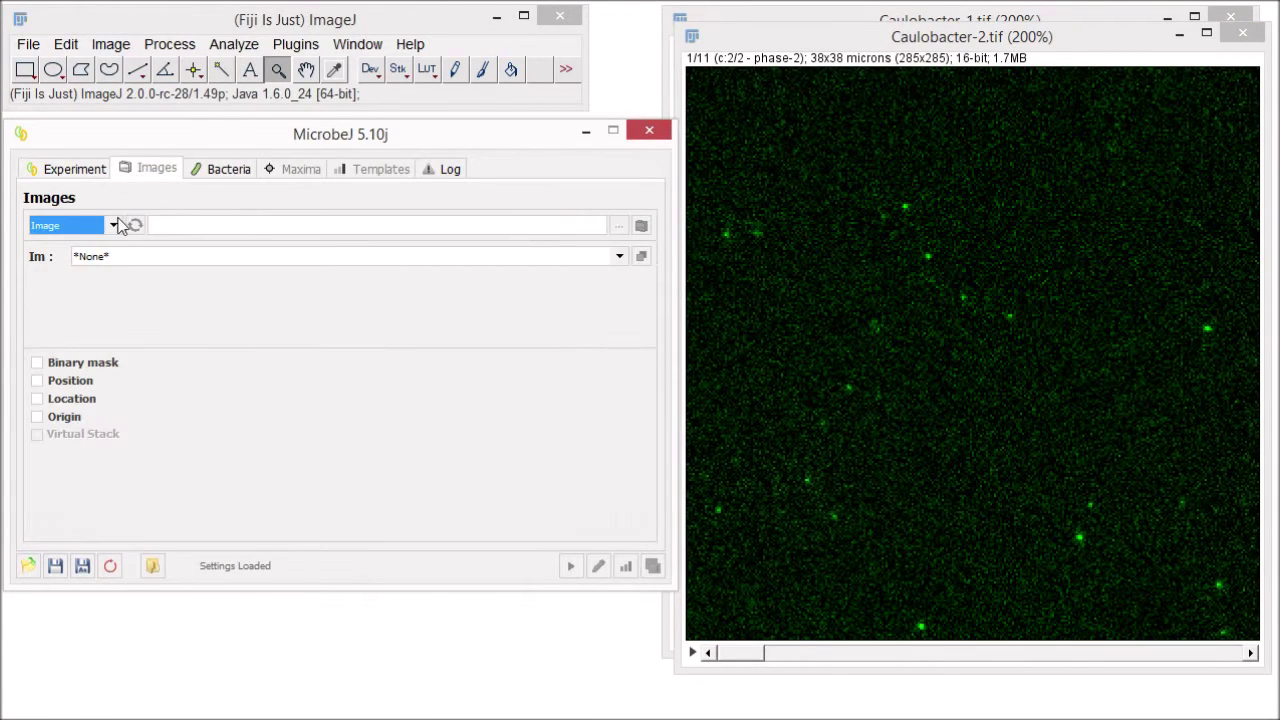
pyautogui.click(113, 225)
pyautogui.click(95, 259)
pyautogui.click(102, 257)
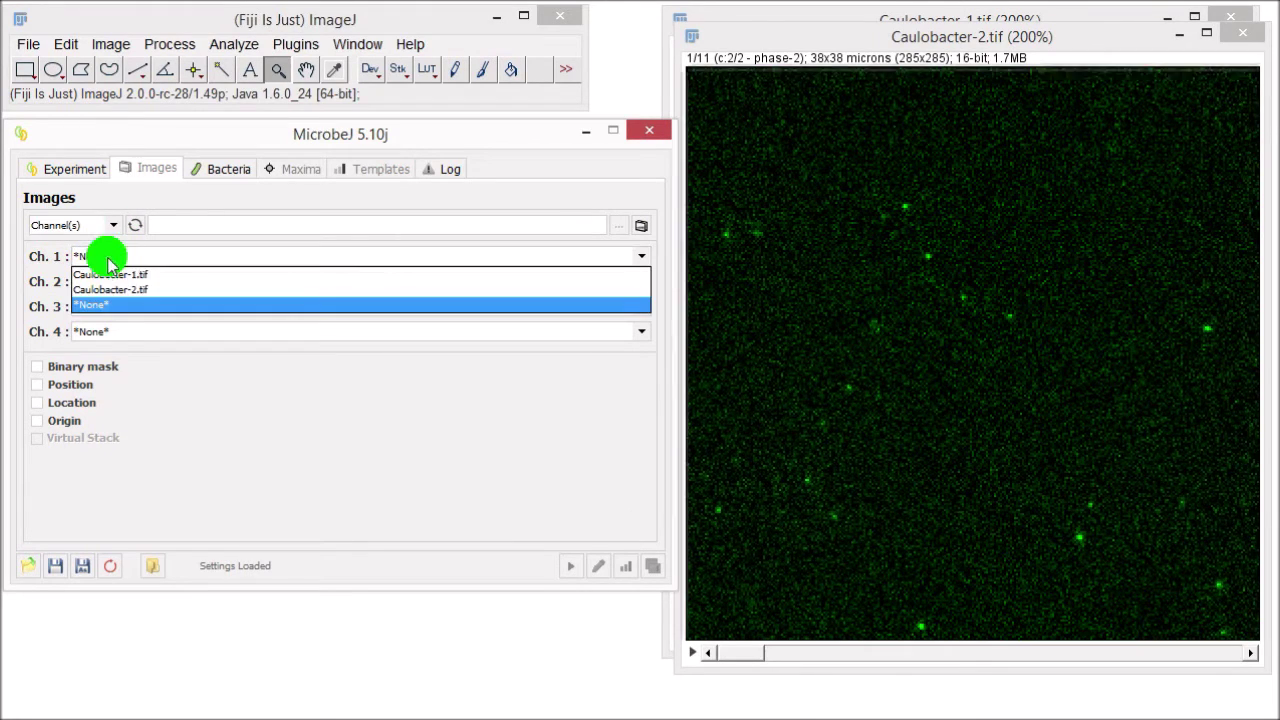
pyautogui.click(178, 274)
pyautogui.click(160, 281)
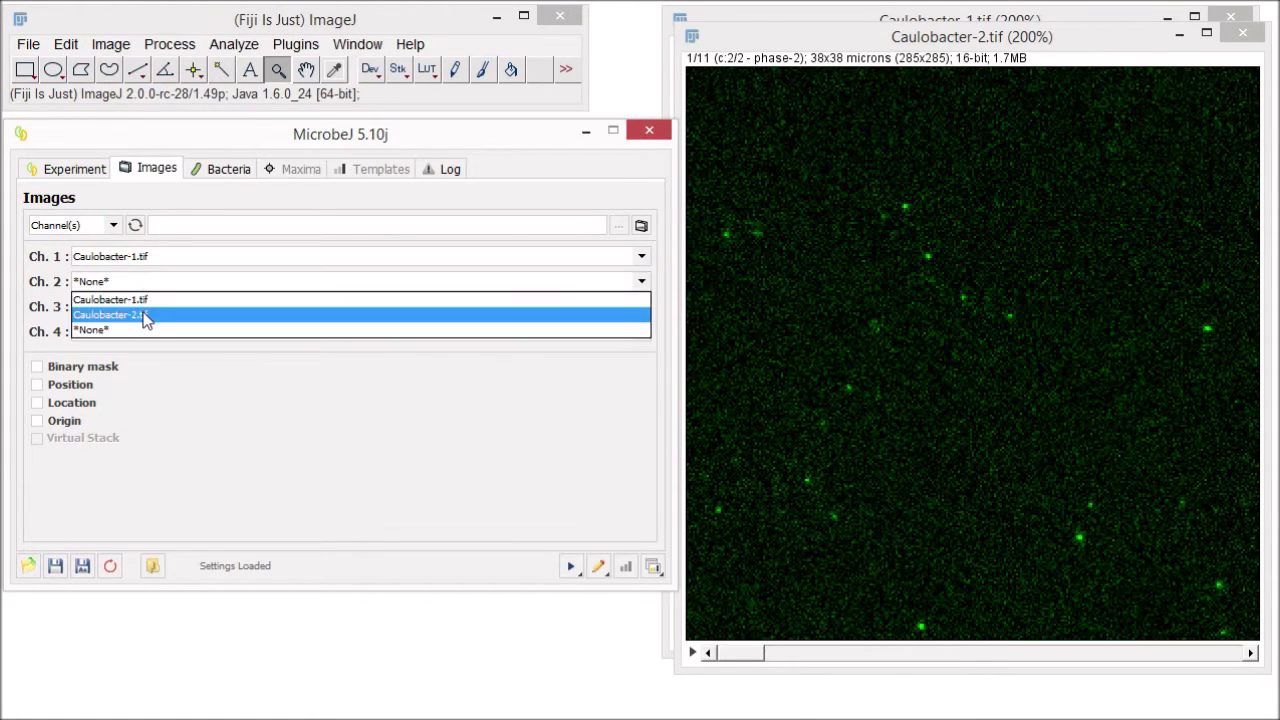
pyautogui.click(143, 313)
pyautogui.click(642, 227)
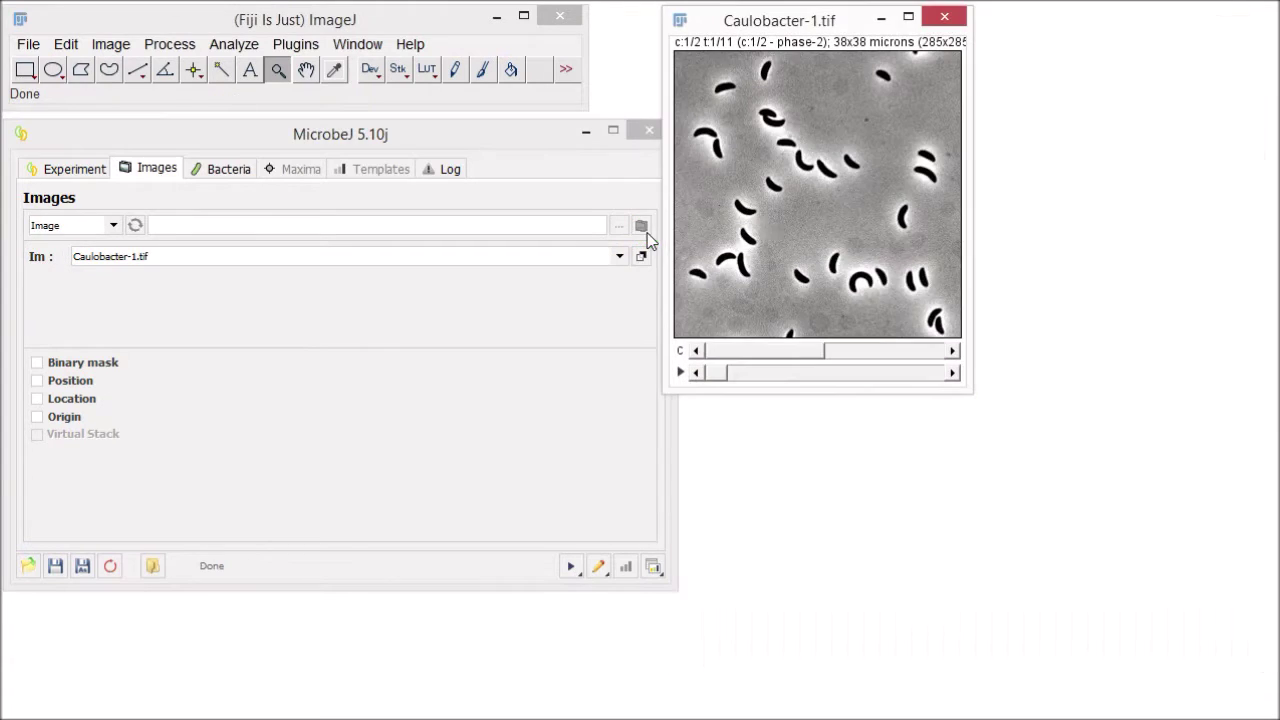
# Step: Zoom the merged image to 200% and keep Caulobacter-1.tif as the analysis image
pyautogui.click(761, 229)
pyautogui.moveTo(763, 21); pyautogui.dragTo(792, 30)
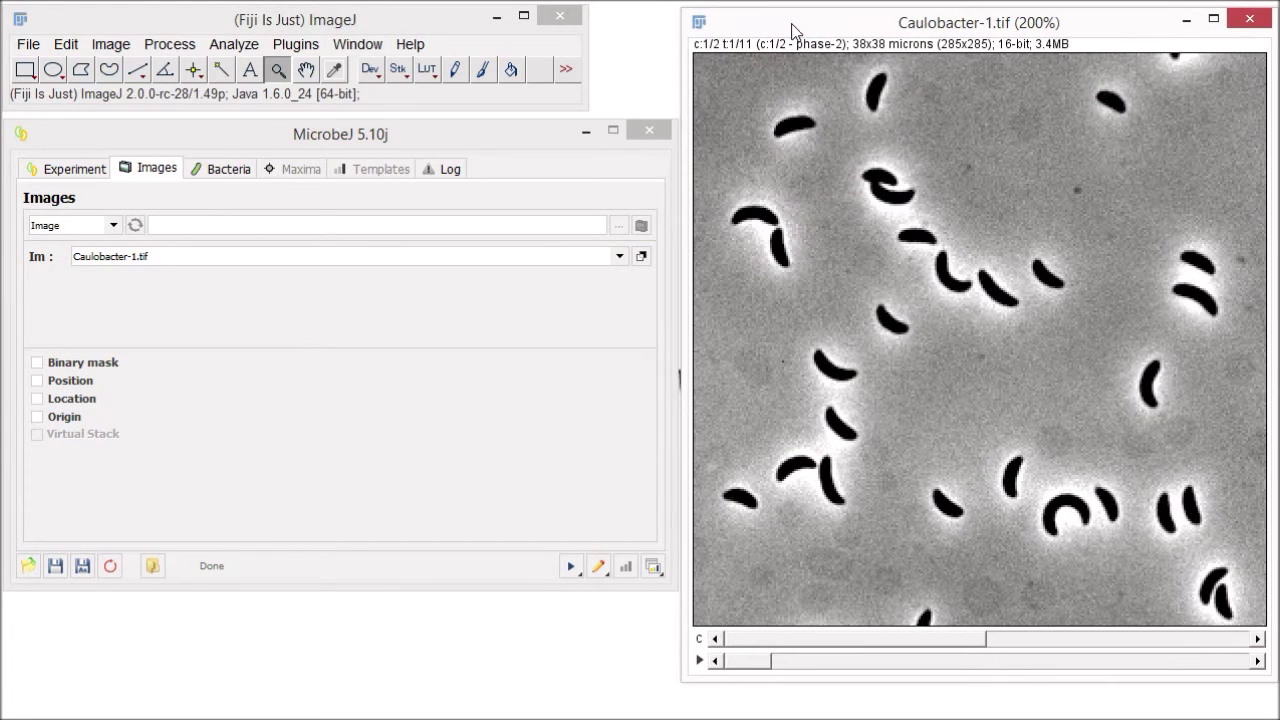
pyautogui.click(103, 256)
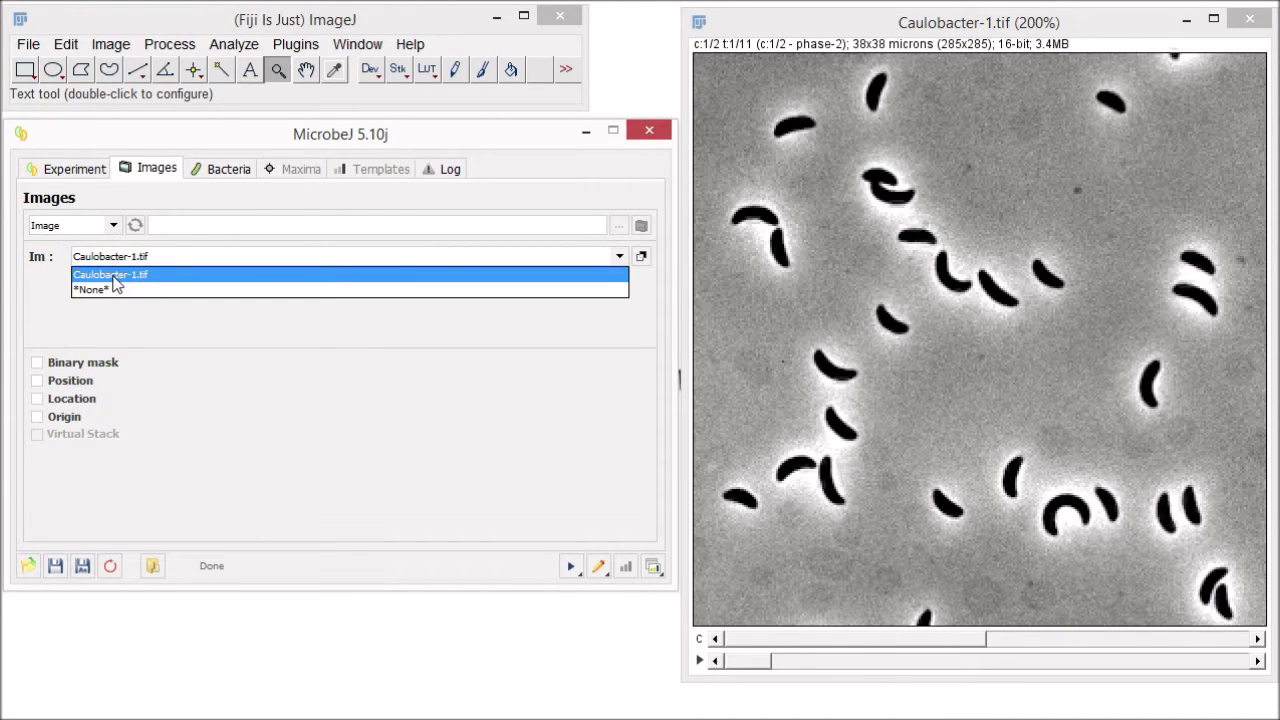
pyautogui.click(114, 281)
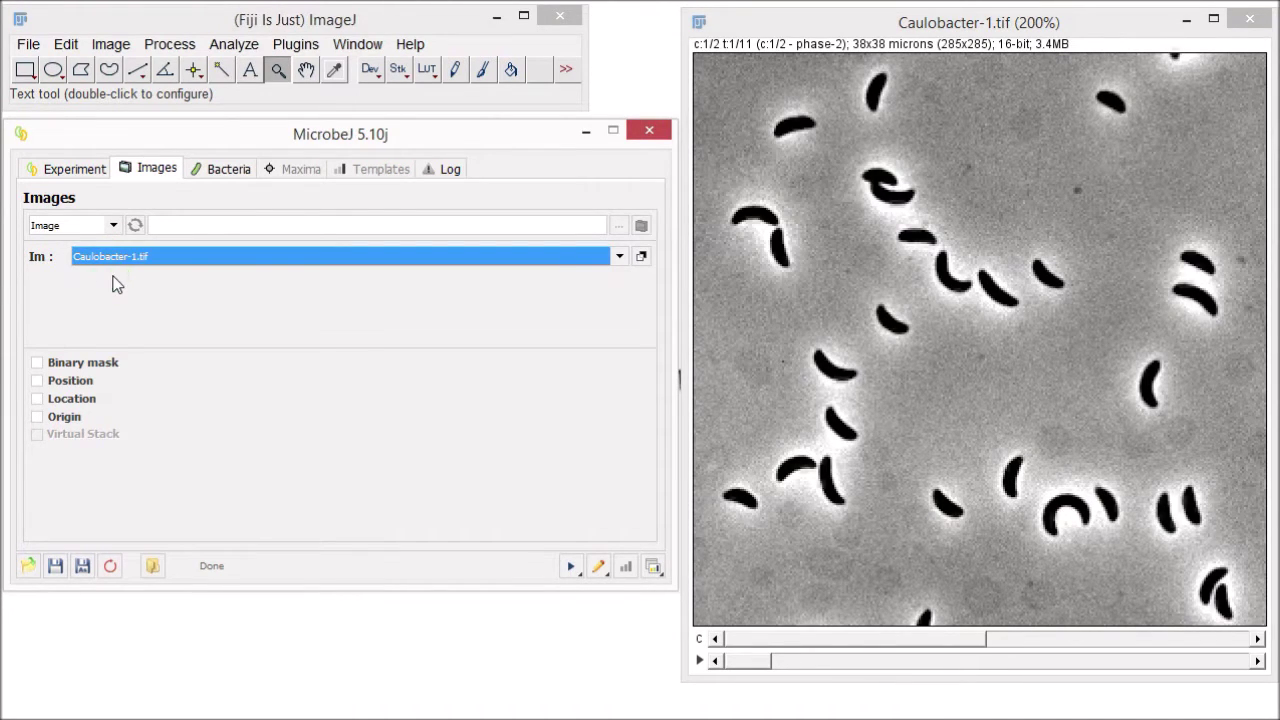
# Step: Load the saved bacteria detection settings and preview the bacteria outlines on frame 2
pyautogui.click(212, 166)
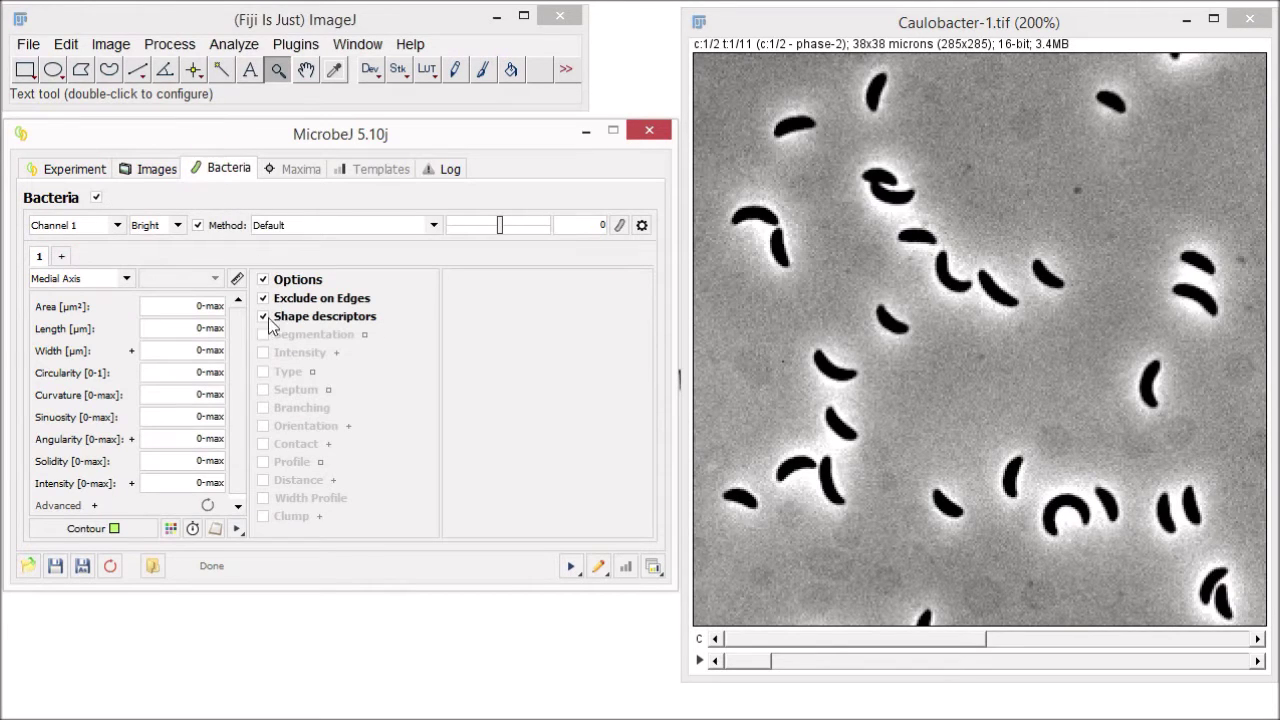
pyautogui.click(272, 576)
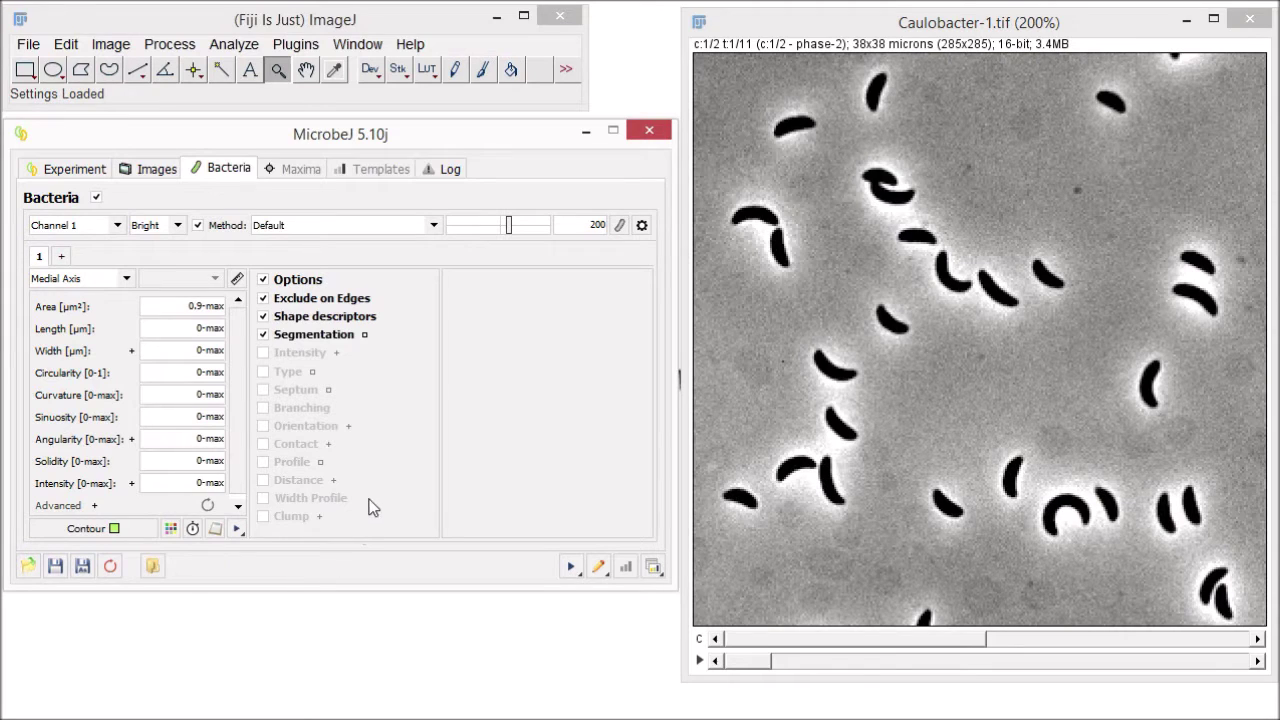
pyautogui.click(776, 664)
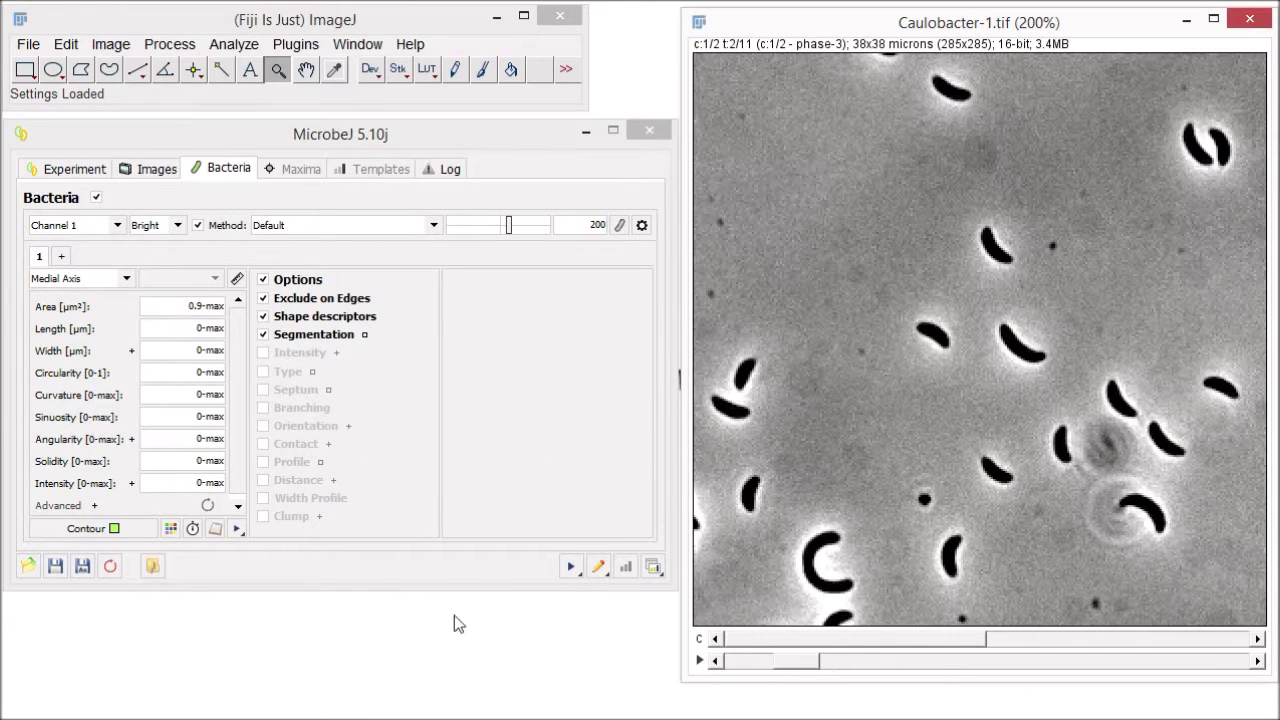
pyautogui.click(237, 529)
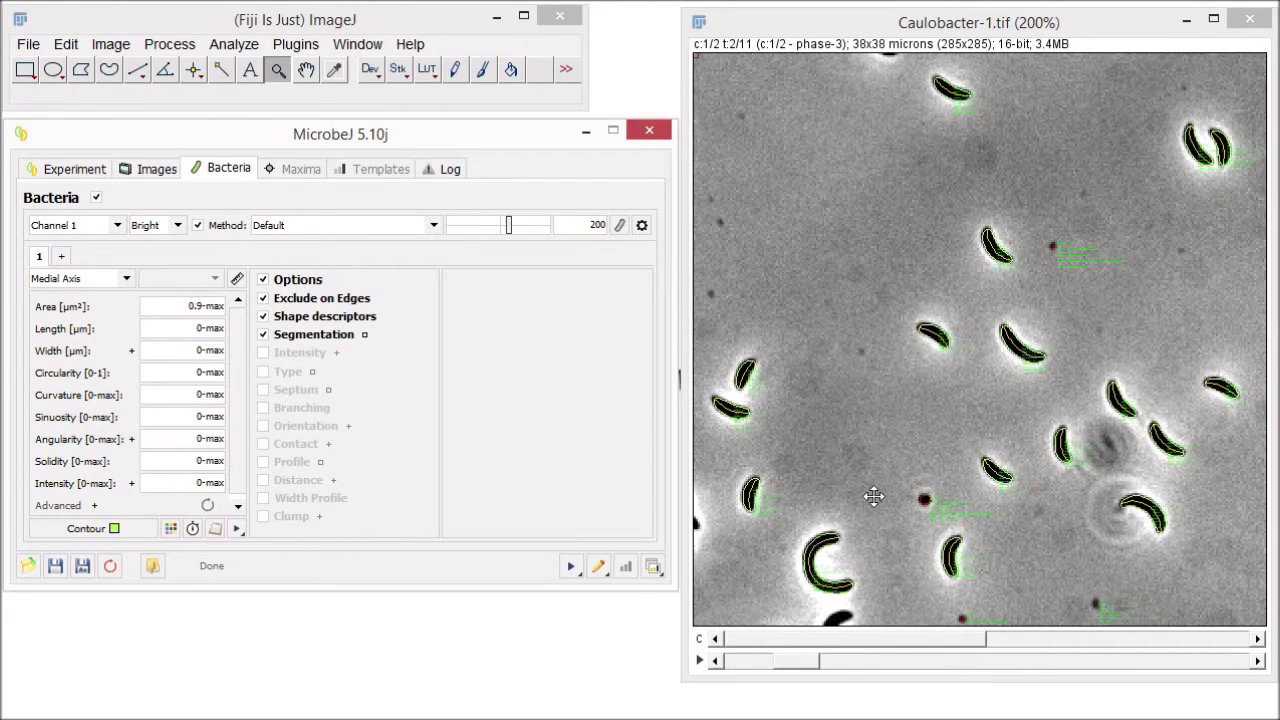
# Step: Step to another frame and display the green fluorescence channel 2
pyautogui.click(812, 660)
pyautogui.moveTo(766, 637); pyautogui.dragTo(973, 637)
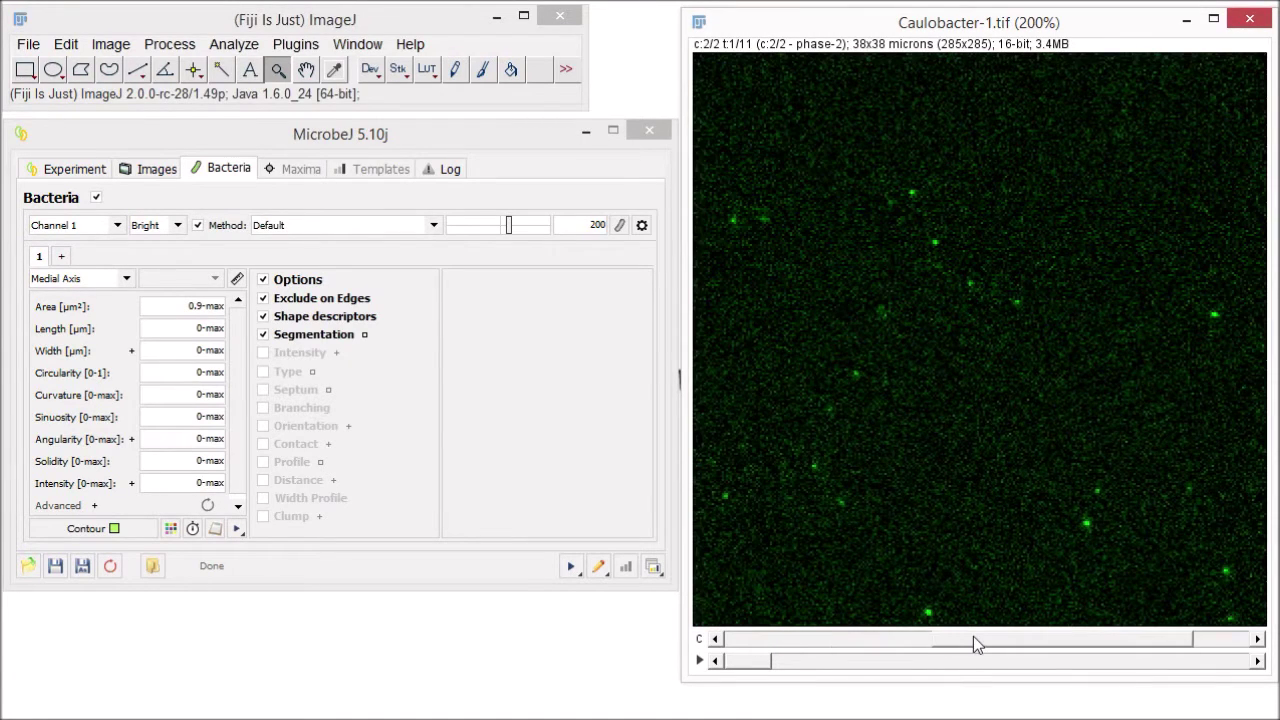
pyautogui.click(303, 170)
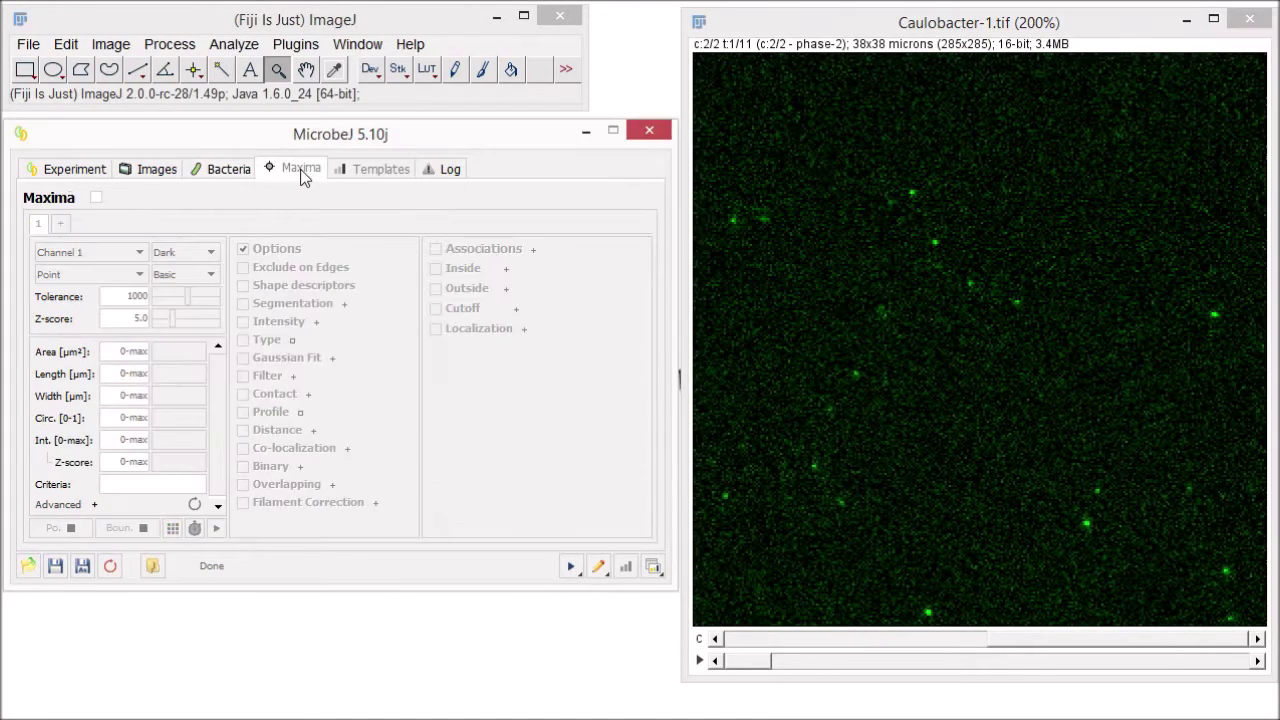
# Step: Enable Maxima on Channel 2 with Dark background and Point type, then preview the foci
pyautogui.click(96, 198)
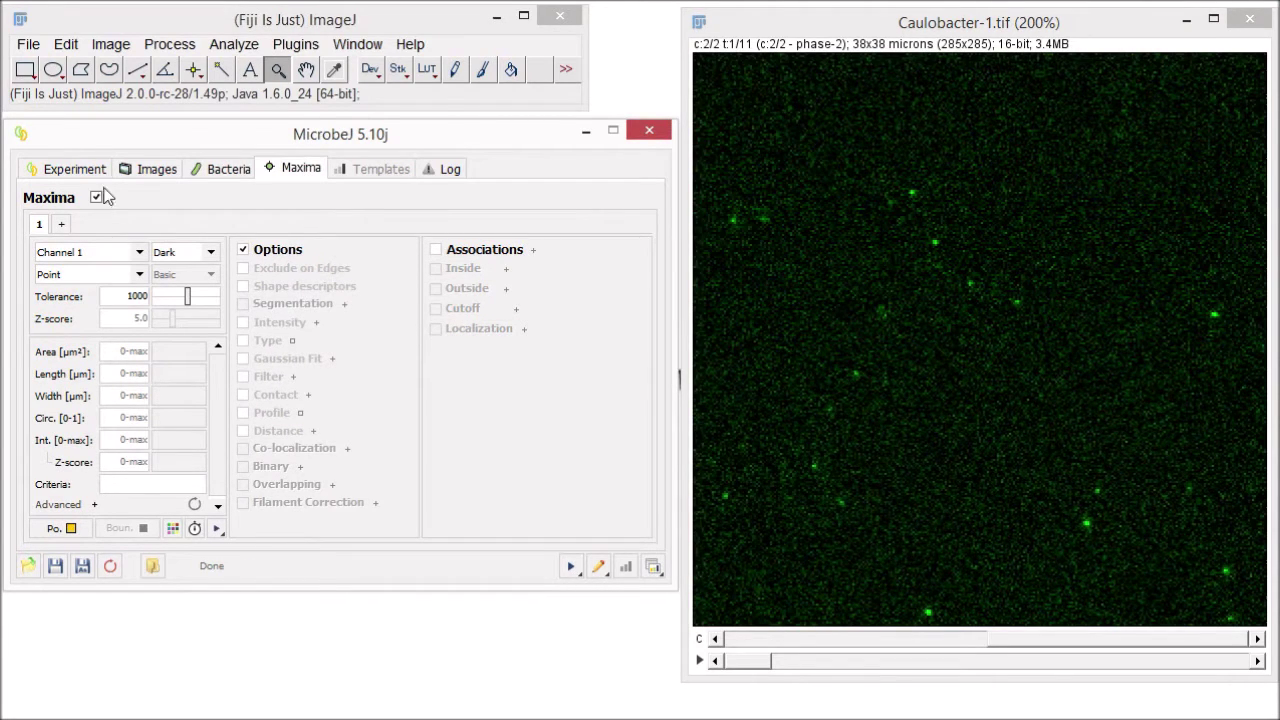
pyautogui.click(140, 255)
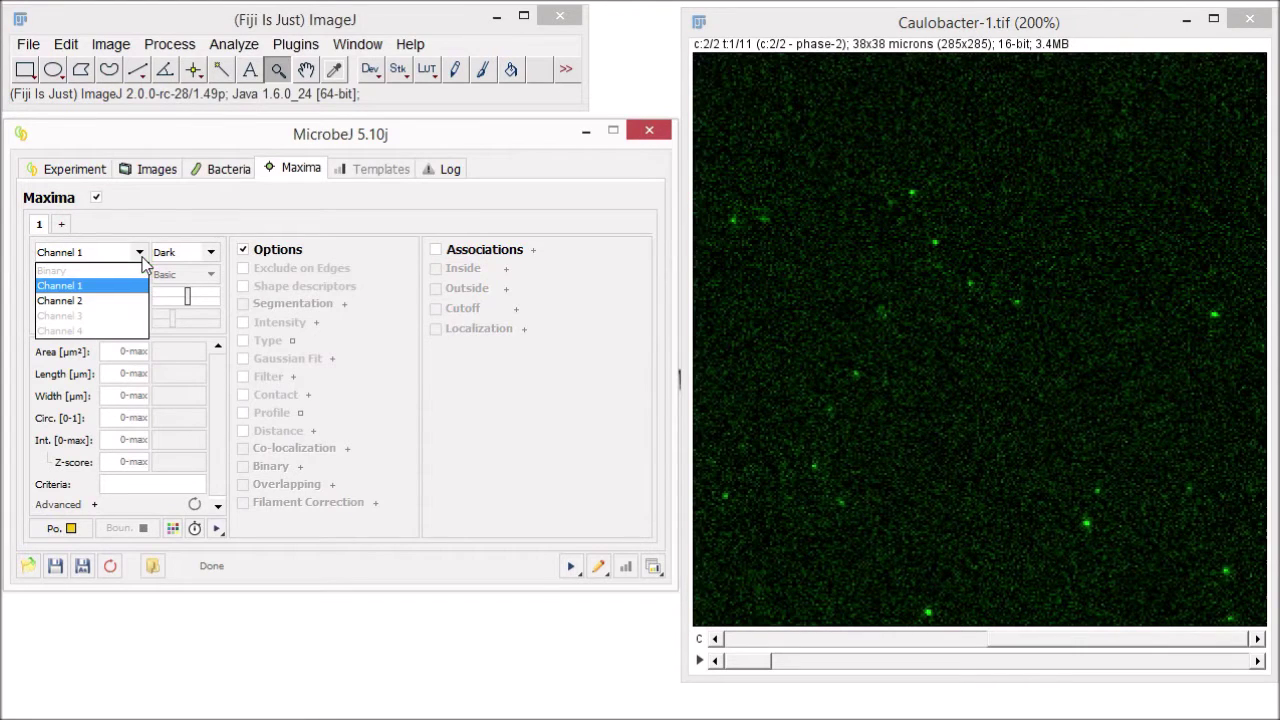
pyautogui.click(76, 302)
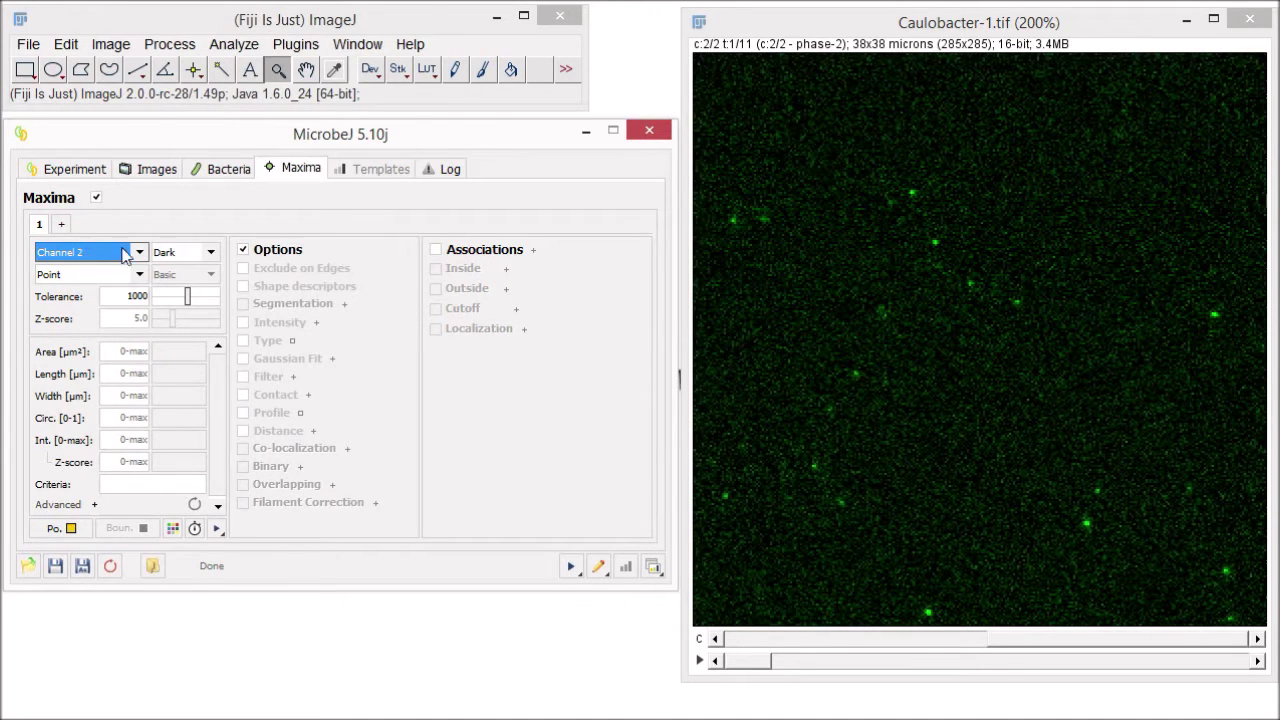
pyautogui.click(212, 253)
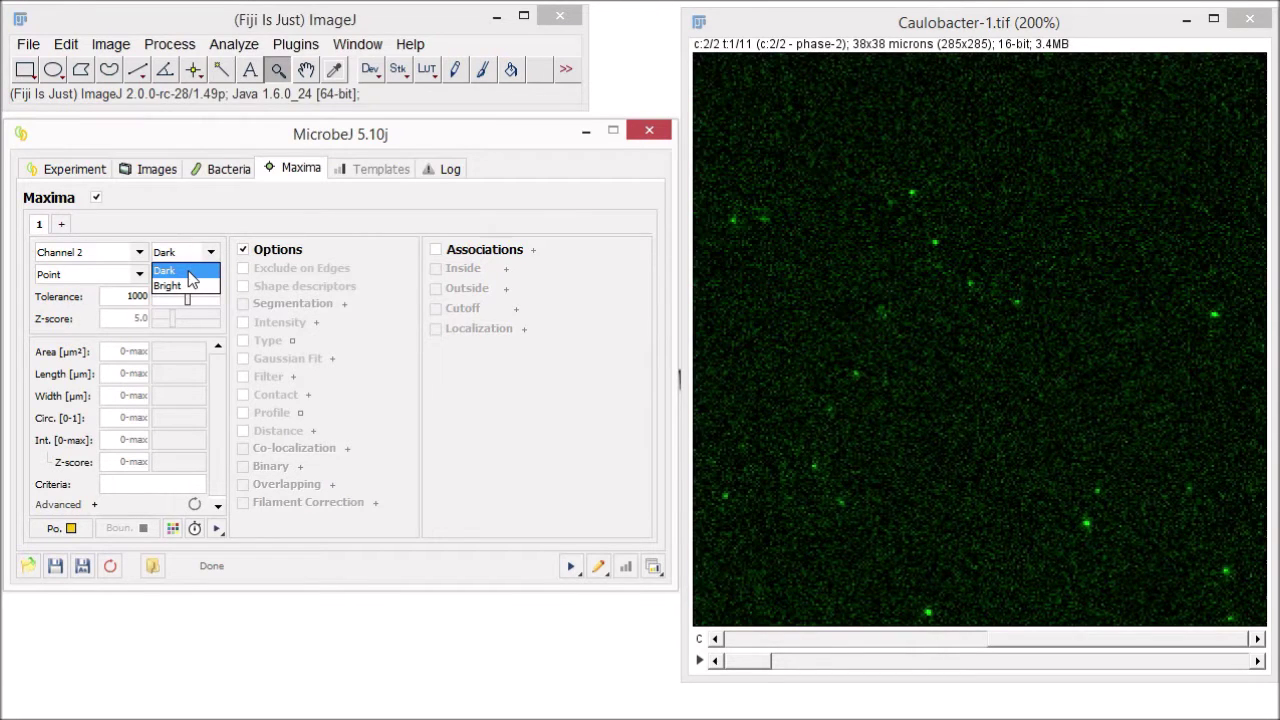
pyautogui.click(188, 271)
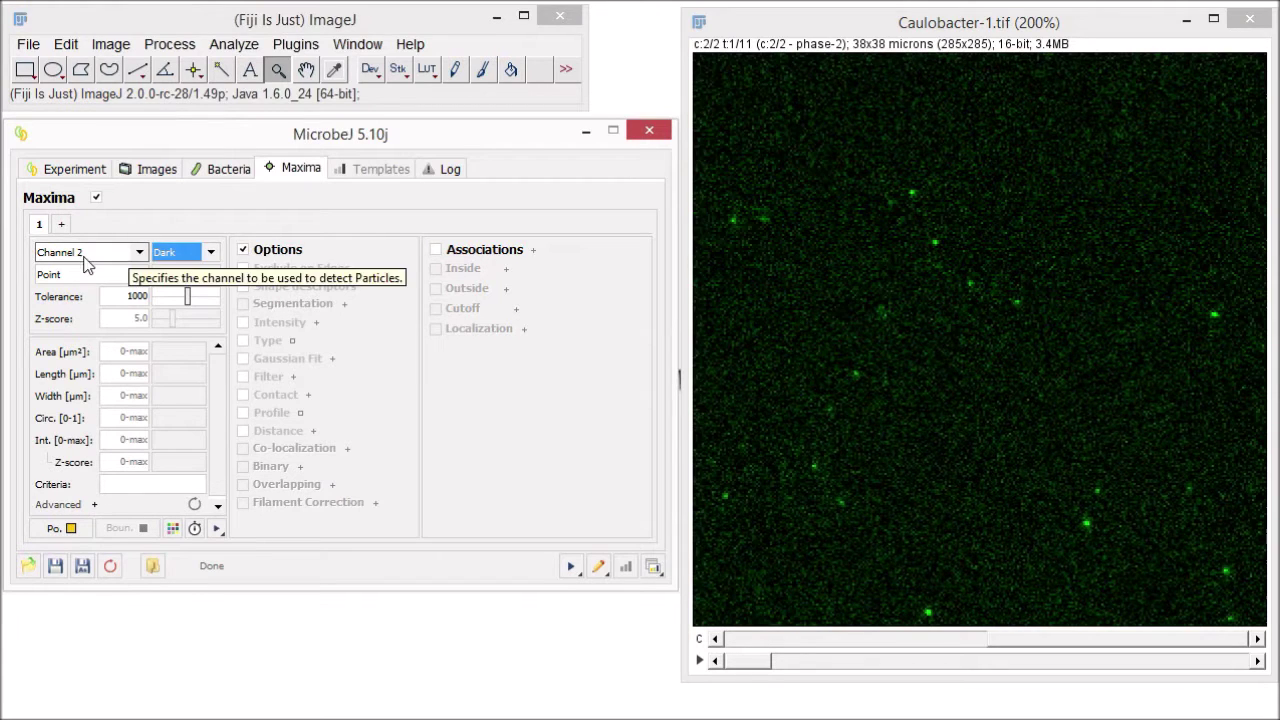
pyautogui.click(133, 276)
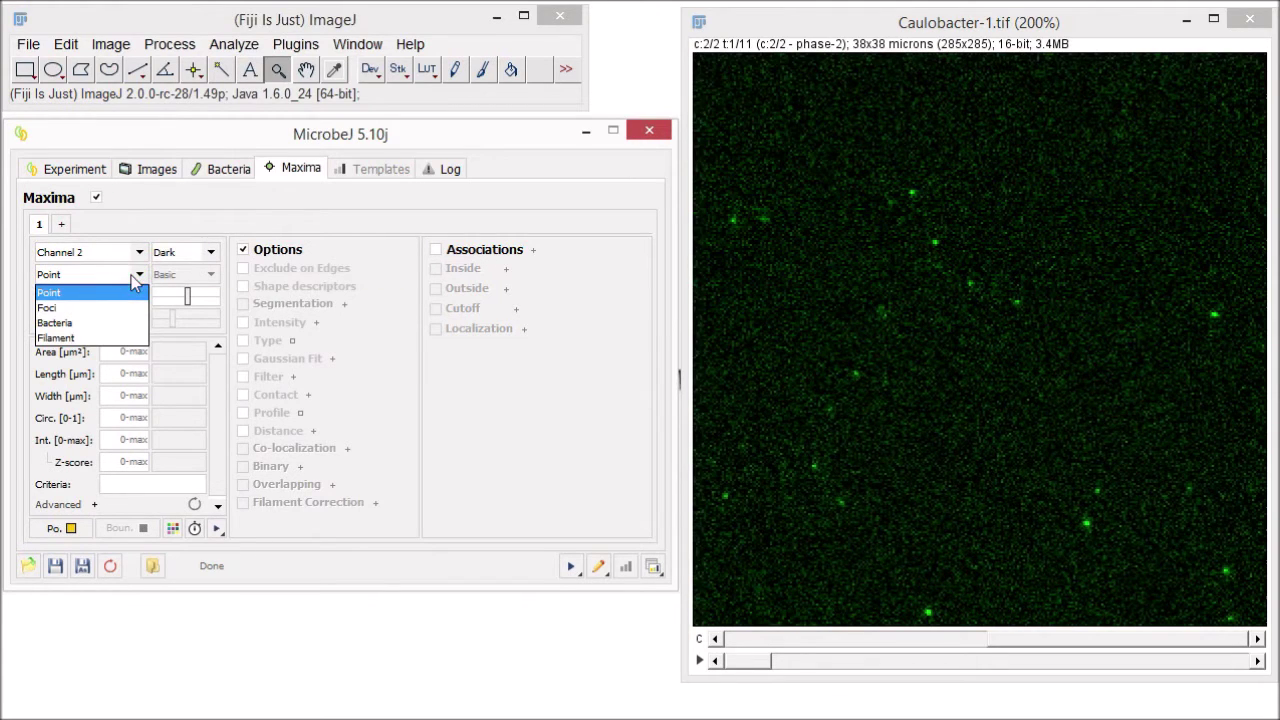
pyautogui.click(77, 300)
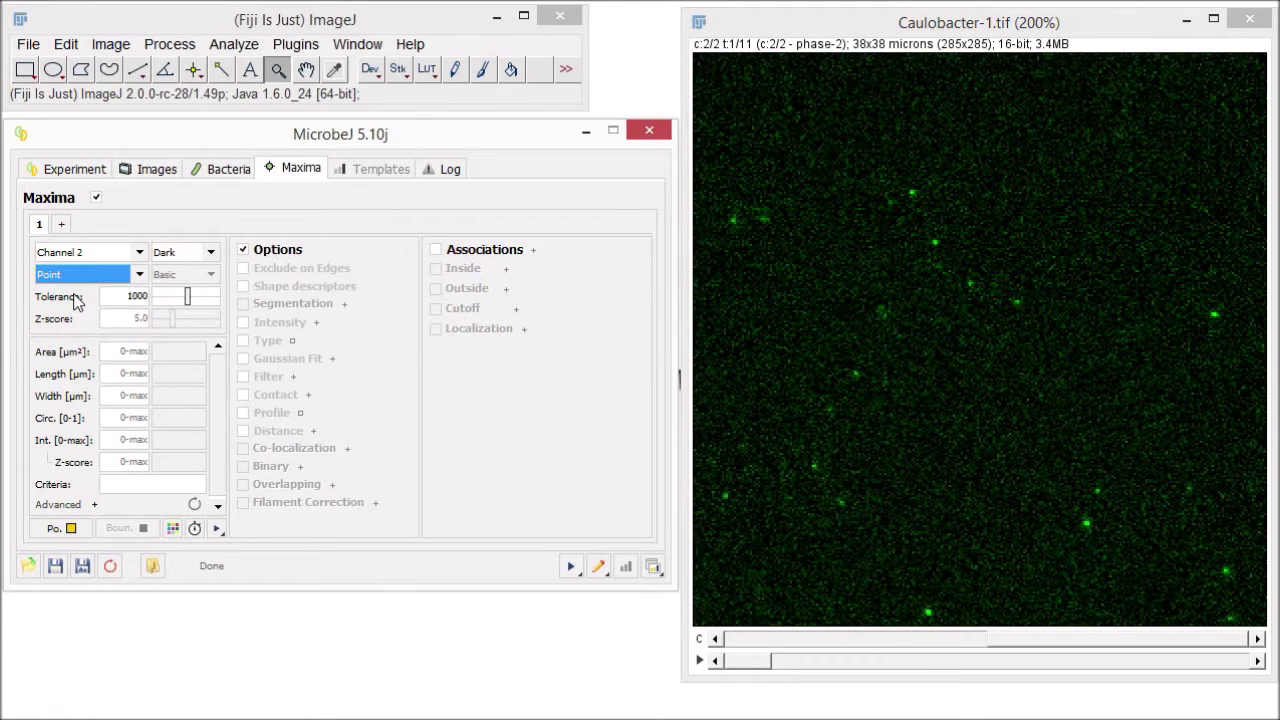
pyautogui.click(219, 530)
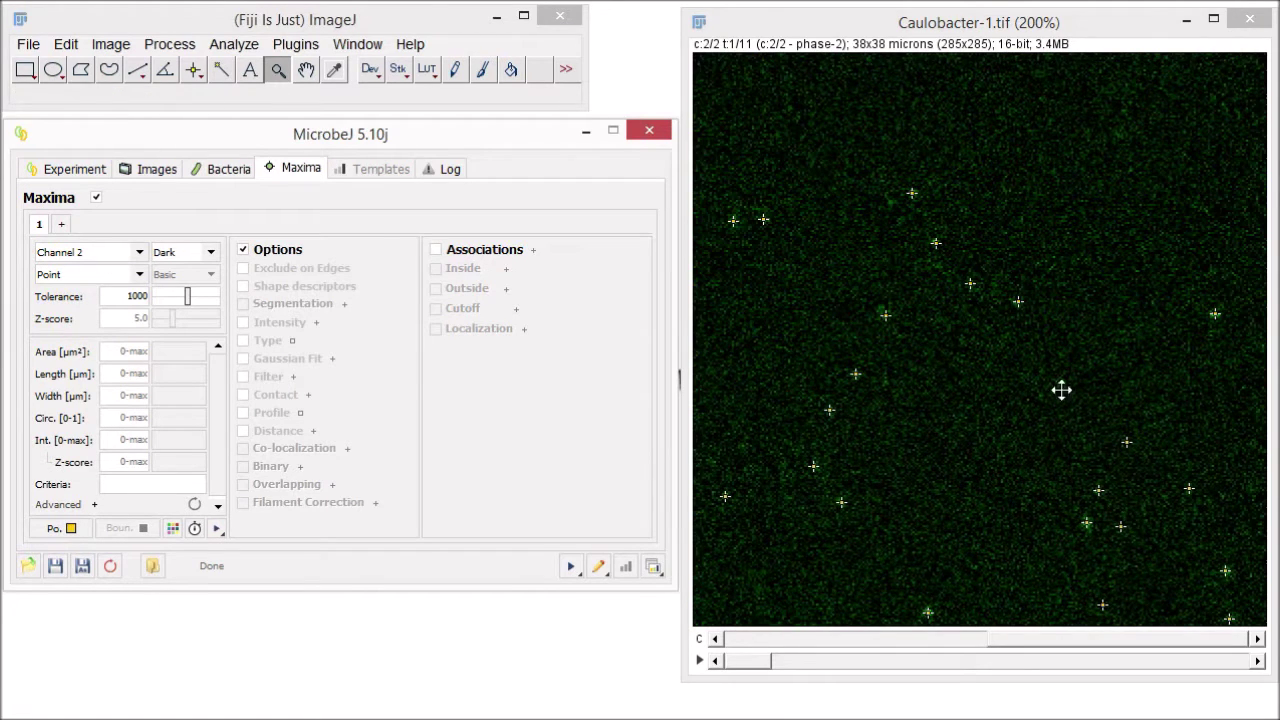
# Step: Adjust the Maxima Tolerance slider until it reads 1050
pyautogui.moveTo(746, 661); pyautogui.dragTo(700, 645)
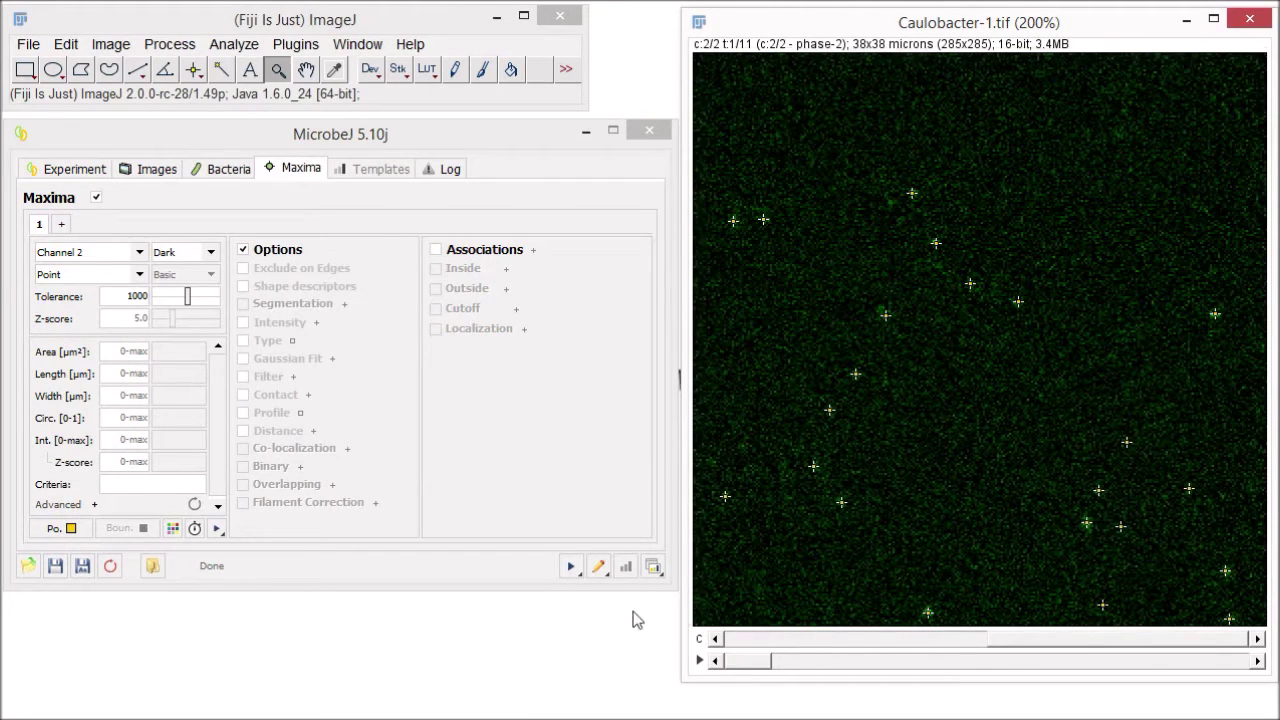
pyautogui.scroll(-20, 192, 300)
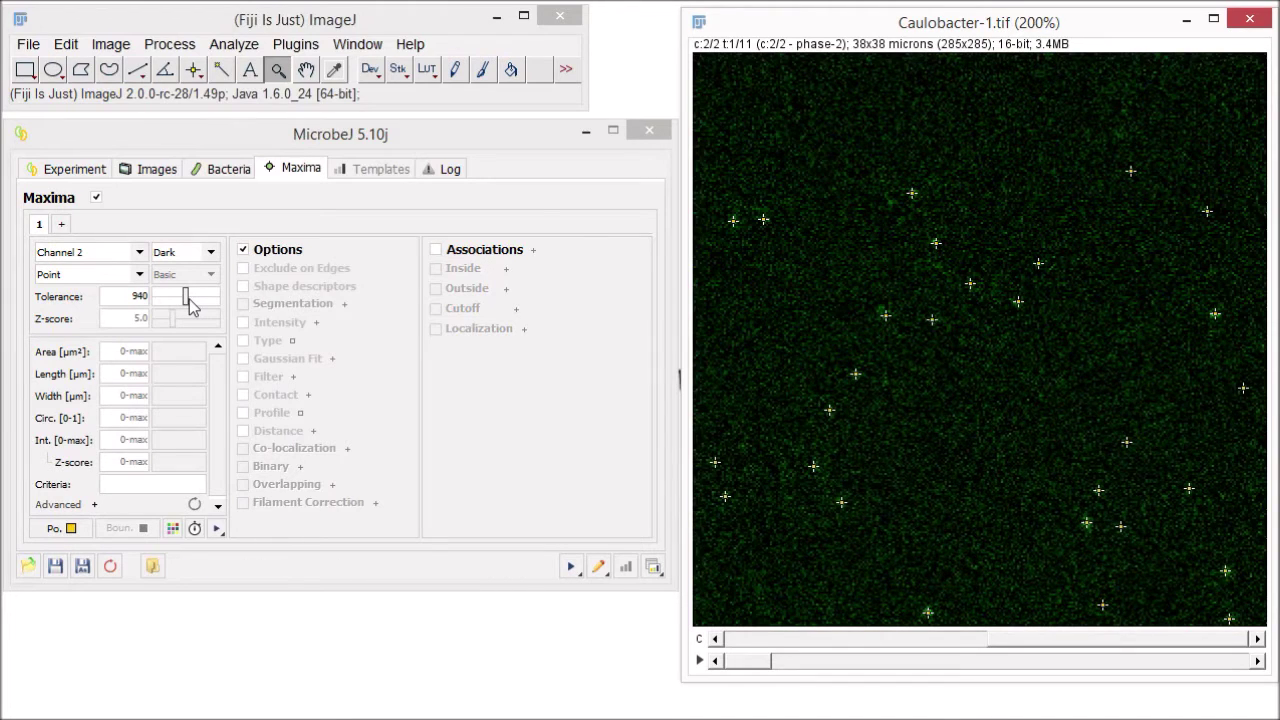
pyautogui.scroll(-6, 192, 306)
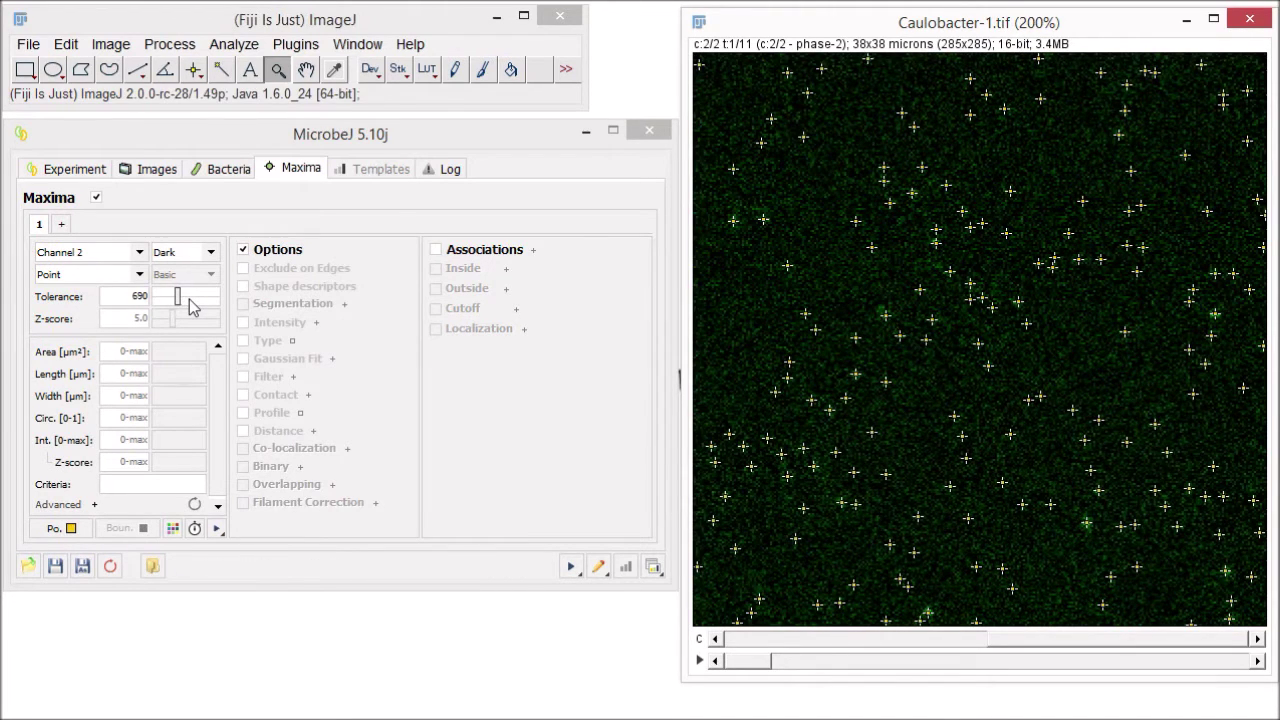
pyautogui.scroll(3, 192, 306)
pyautogui.scroll(-12, 192, 306)
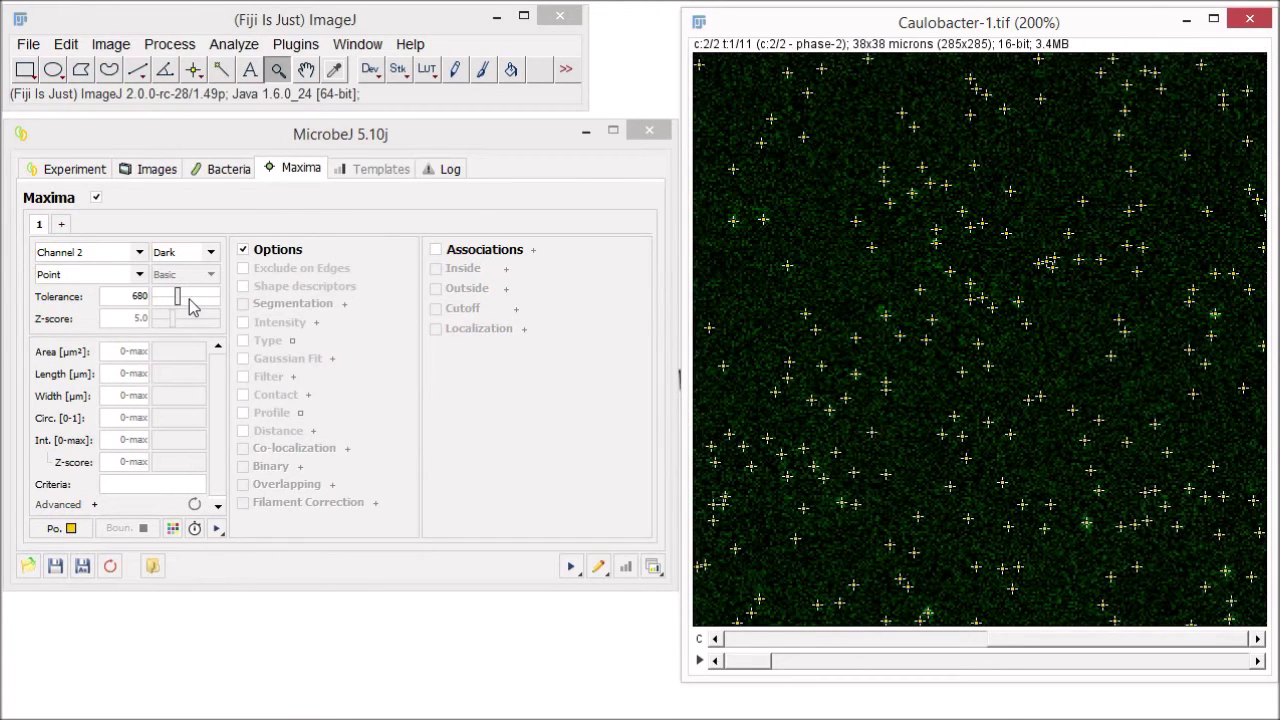
pyautogui.scroll(9, 192, 306)
pyautogui.scroll(20, 192, 306)
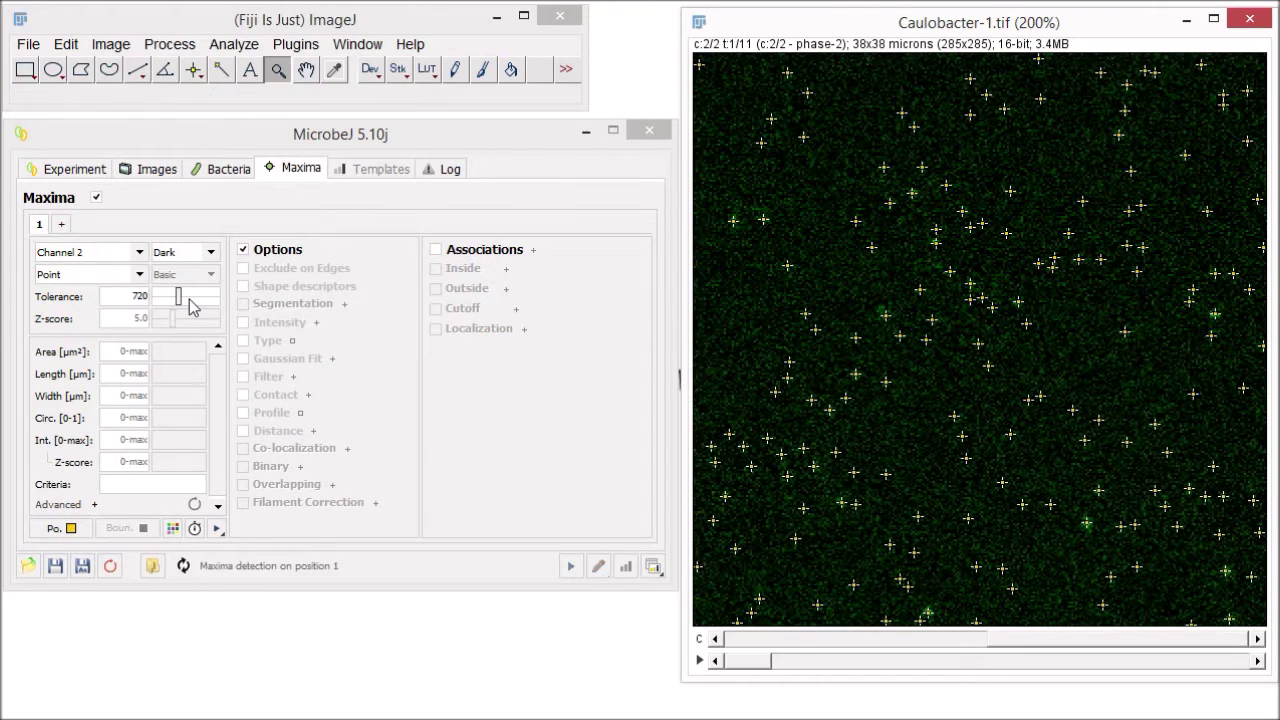
pyautogui.scroll(20, 192, 306)
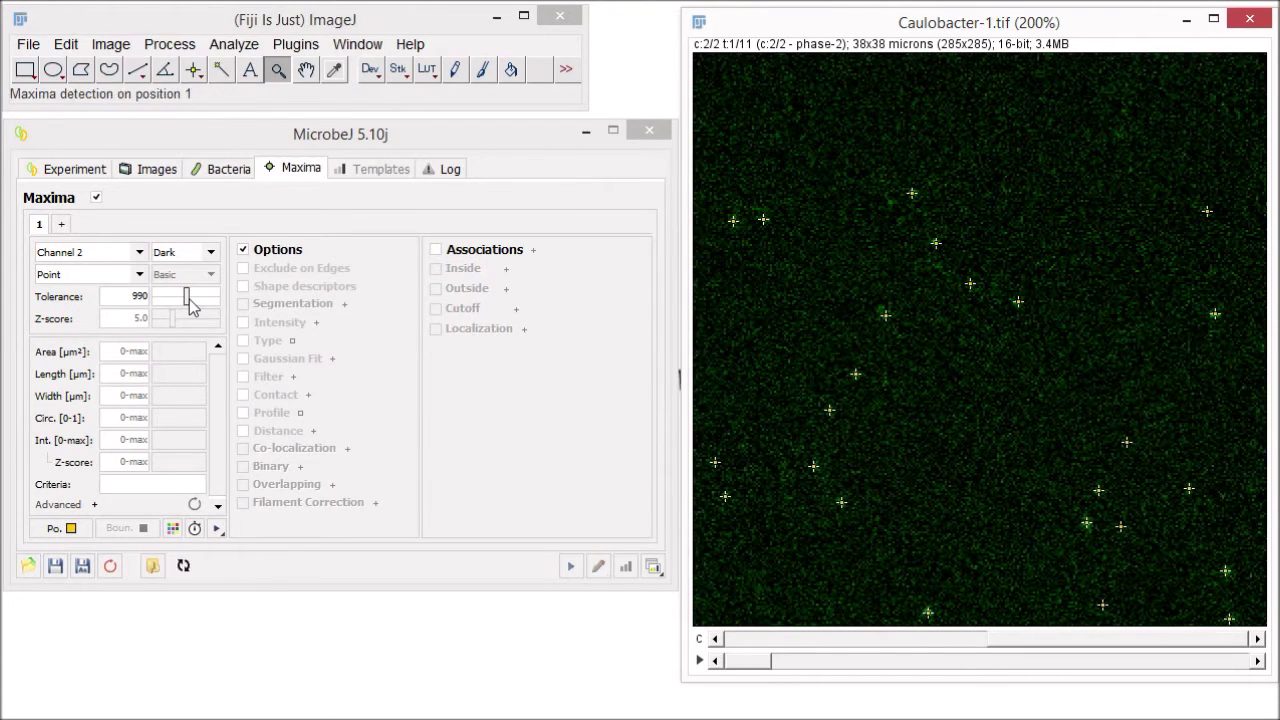
pyautogui.scroll(8, 192, 306)
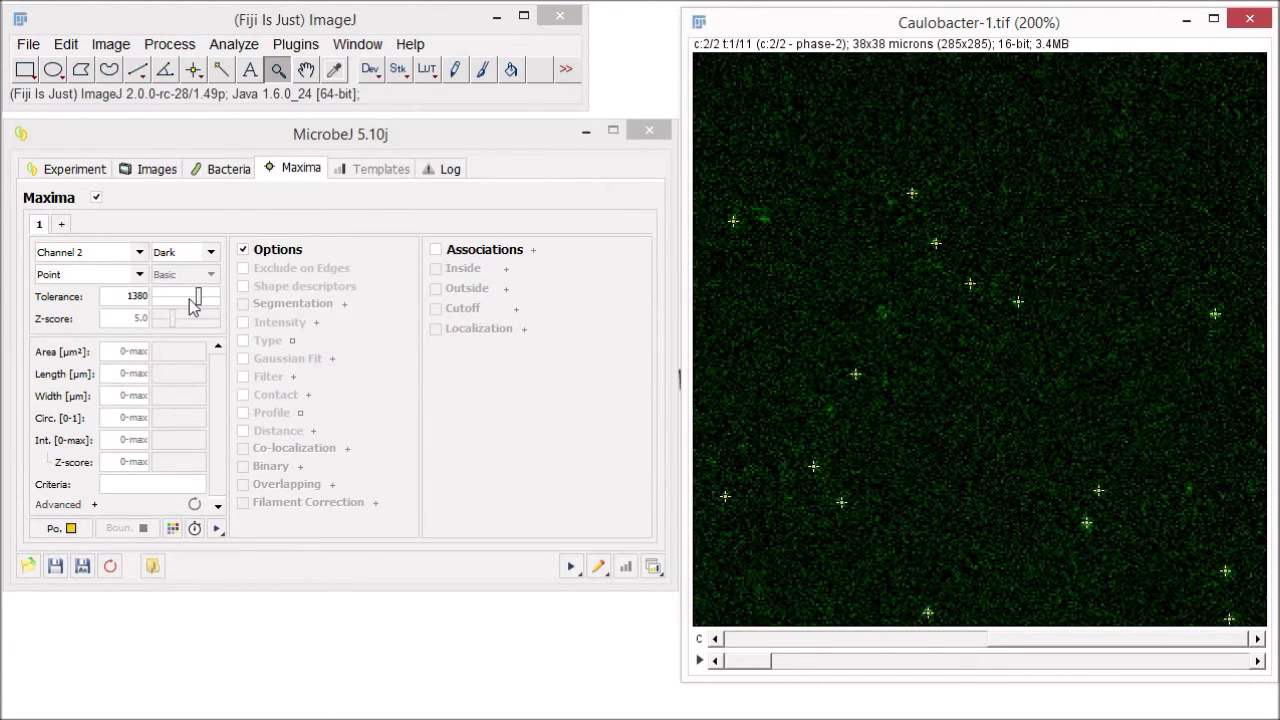
pyautogui.scroll(-20, 192, 306)
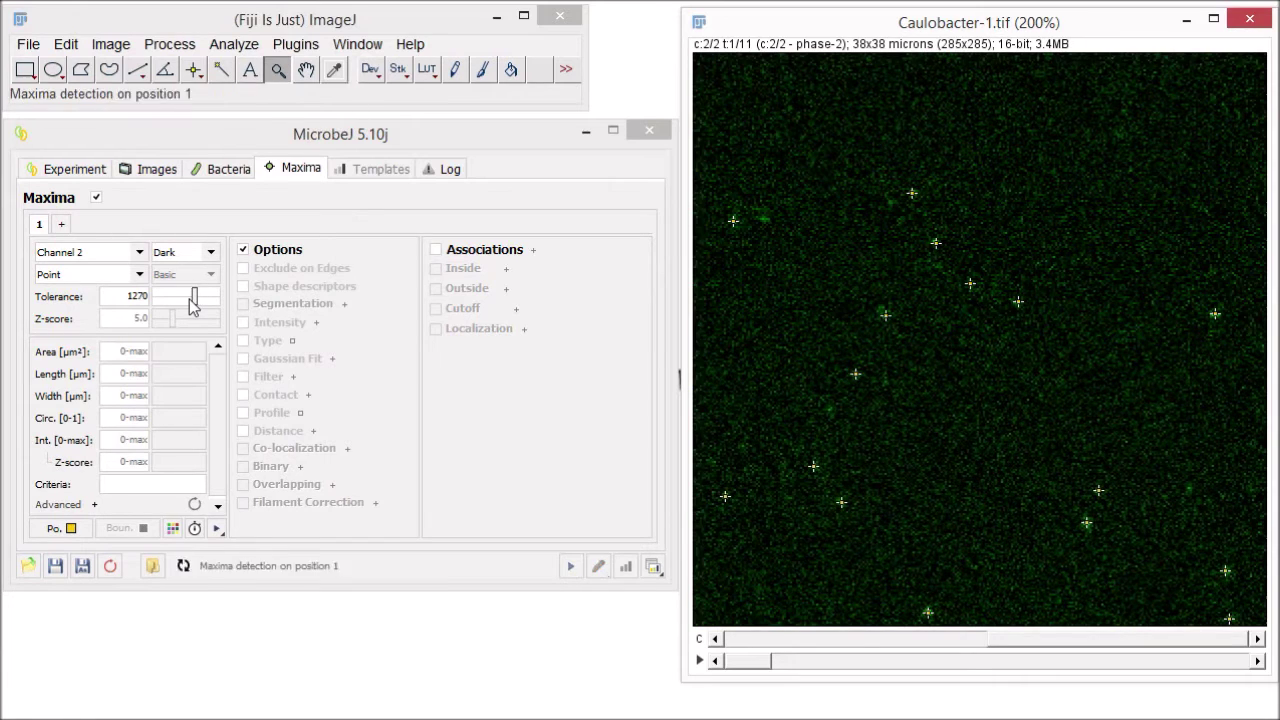
pyautogui.scroll(-5, 192, 306)
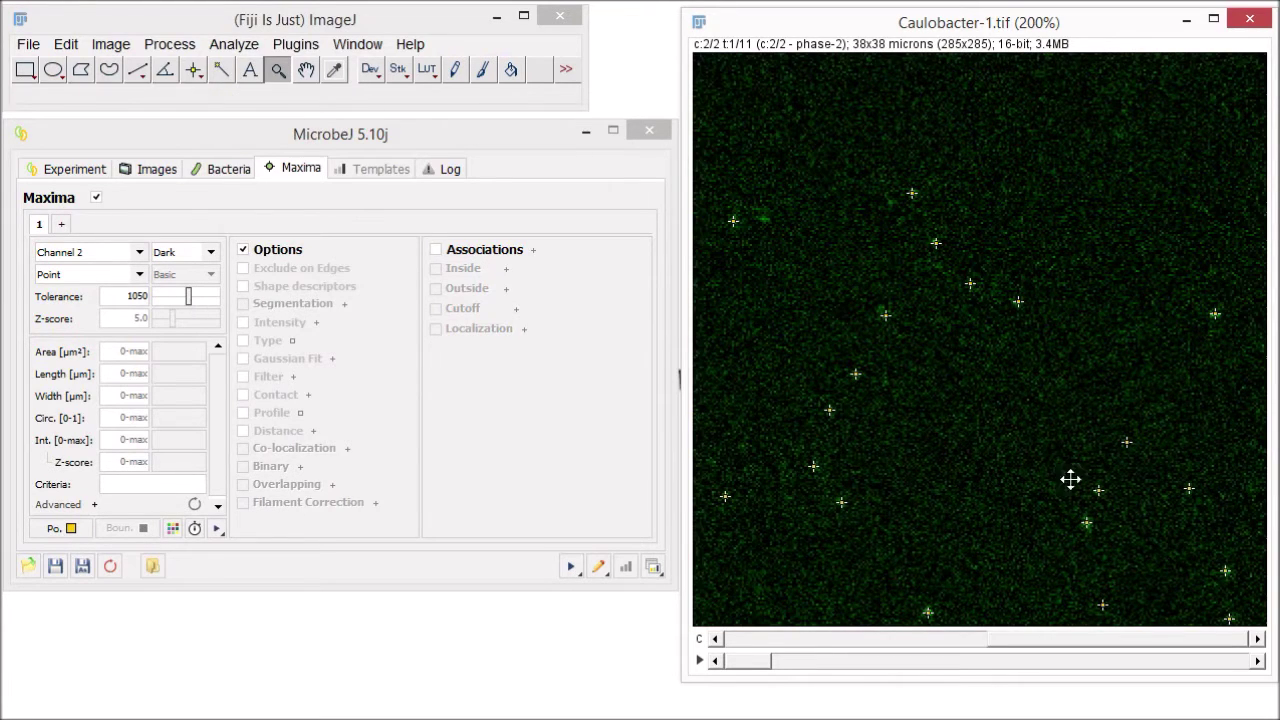
# Step: Zoom into the fluorescence image to inspect the detected spots
pyautogui.click(1104, 496)
pyautogui.click(1111, 500)
pyautogui.click(1040, 414)
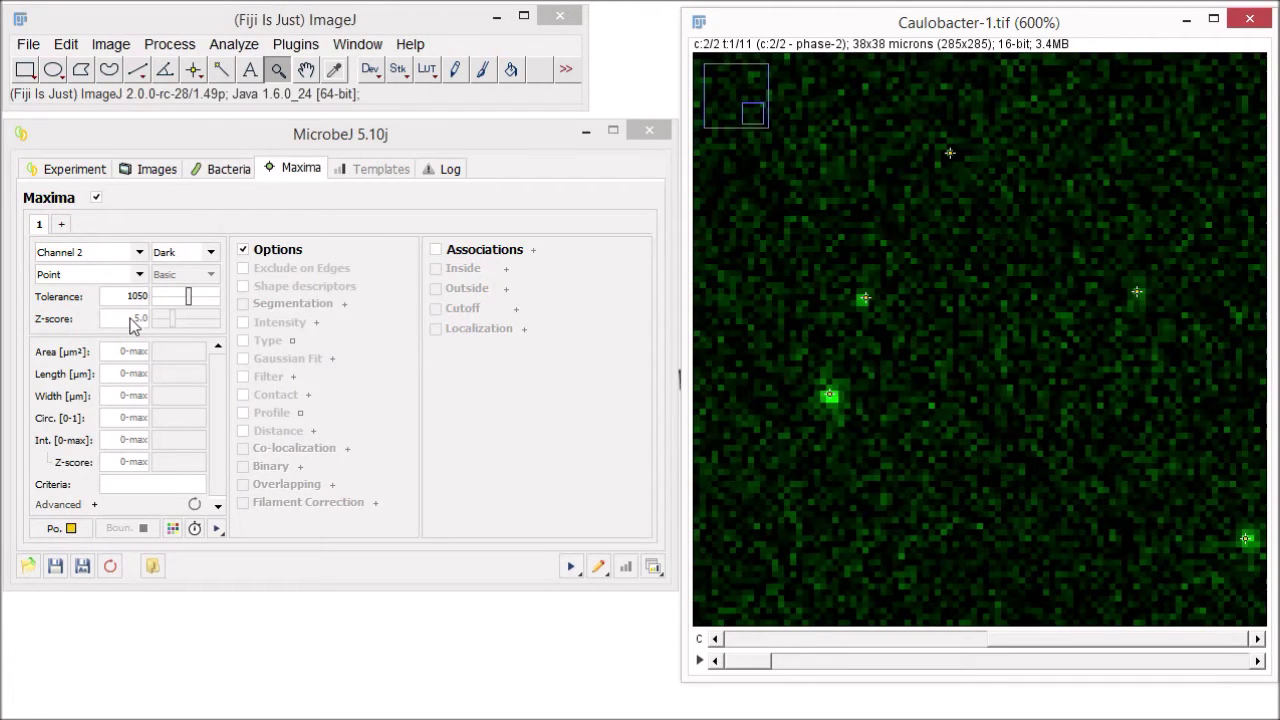
# Step: Switch the maxima type from Point to Foci, rerun detection, and lower the Z-score to 0.2
pyautogui.click(136, 274)
pyautogui.click(90, 316)
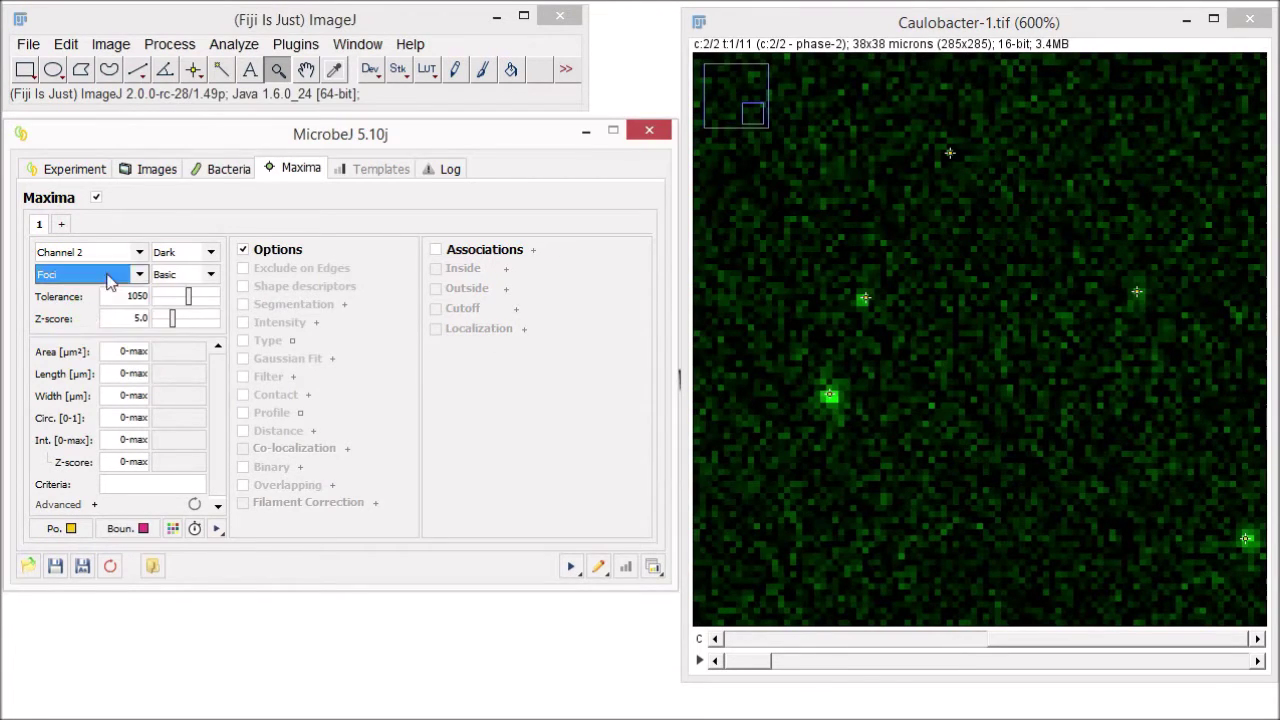
pyautogui.click(219, 530)
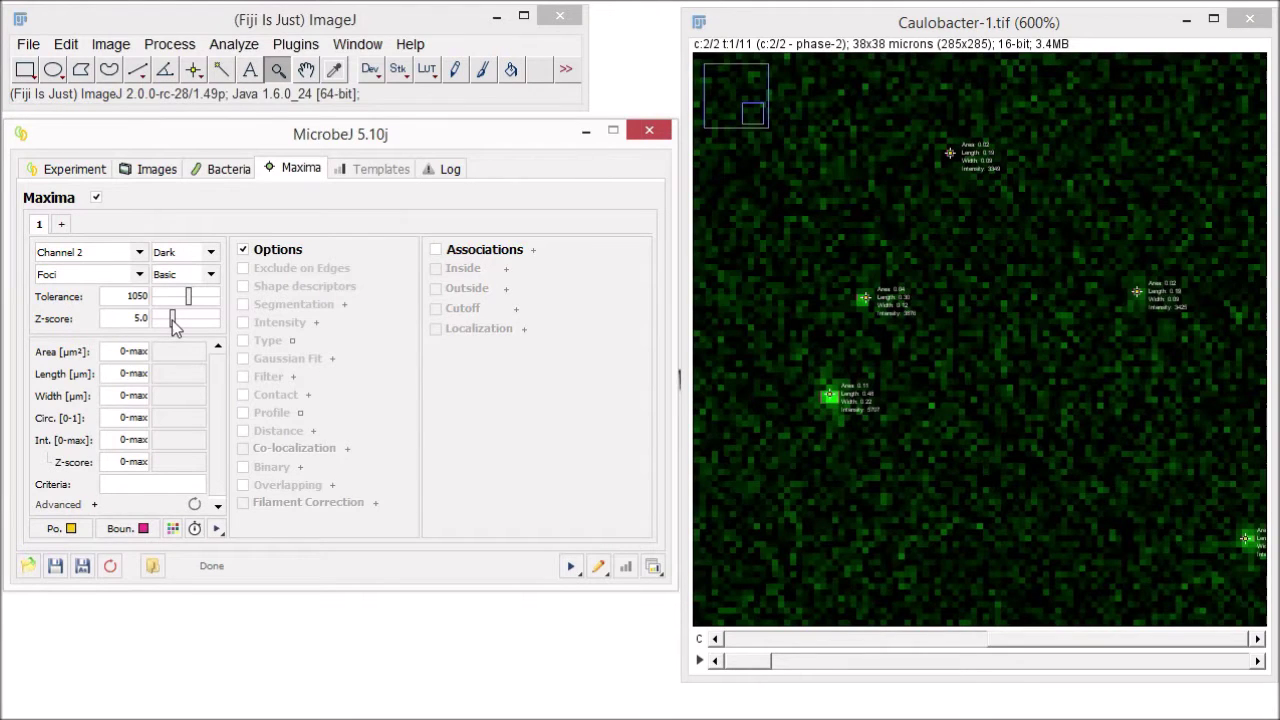
pyautogui.moveTo(172, 323); pyautogui.dragTo(170, 323)
# Step: Set foci detection to Z-score 2.0 and tolerance 1040, then zoom in on the labelled foci
pyautogui.press('Left')
pyautogui.press('Left')
pyautogui.press('Left')
pyautogui.press('Left')
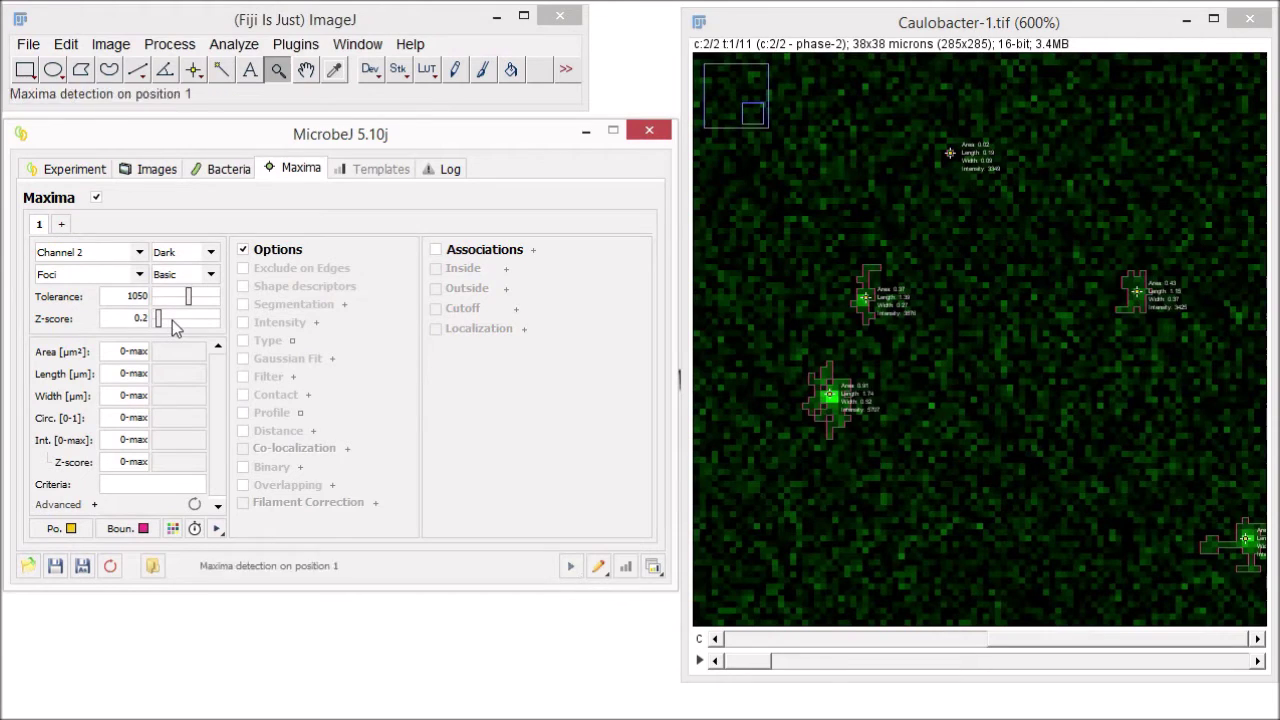
pyautogui.press('Left')
pyautogui.press('Left')
pyautogui.press('Right')
pyautogui.press('Right')
pyautogui.press('Right')
pyautogui.press('Right')
pyautogui.press('Right')
pyautogui.press('Right')
pyautogui.press('Right')
pyautogui.press('Right')
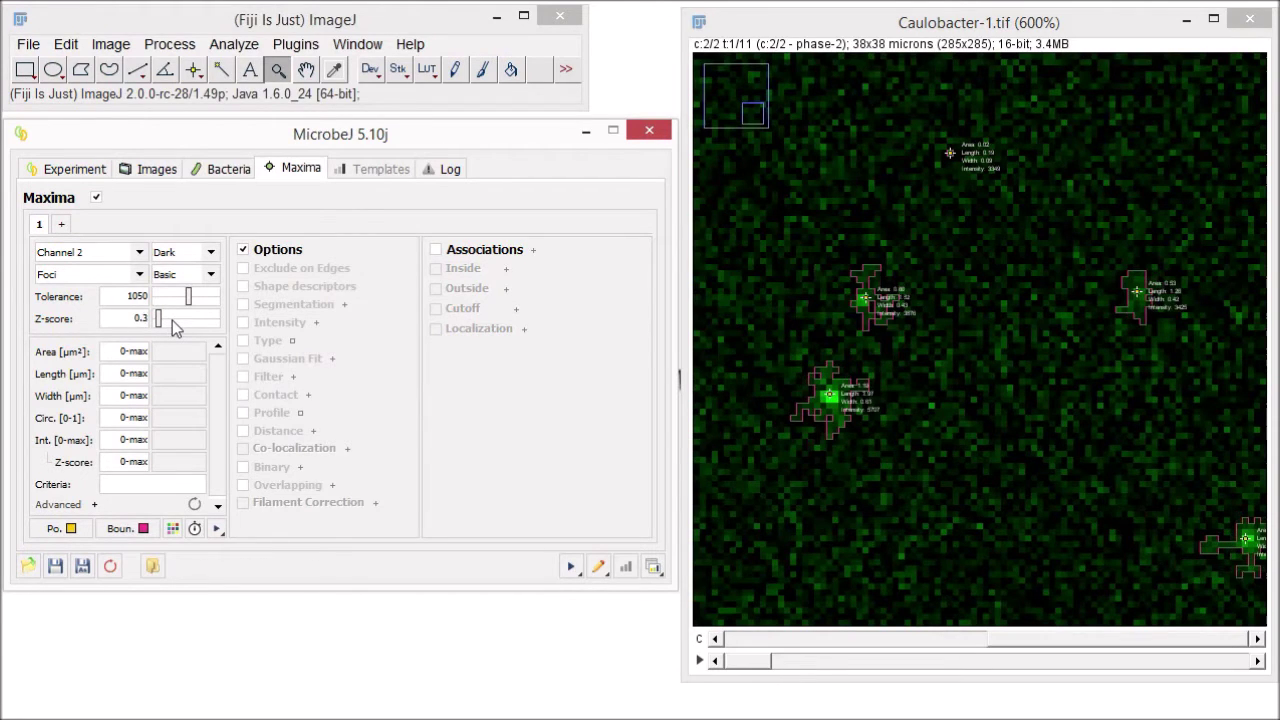
pyautogui.press('Right')
pyautogui.press('Right')
pyautogui.press('Right')
pyautogui.press('Right')
pyautogui.press('Right')
pyautogui.press('Right')
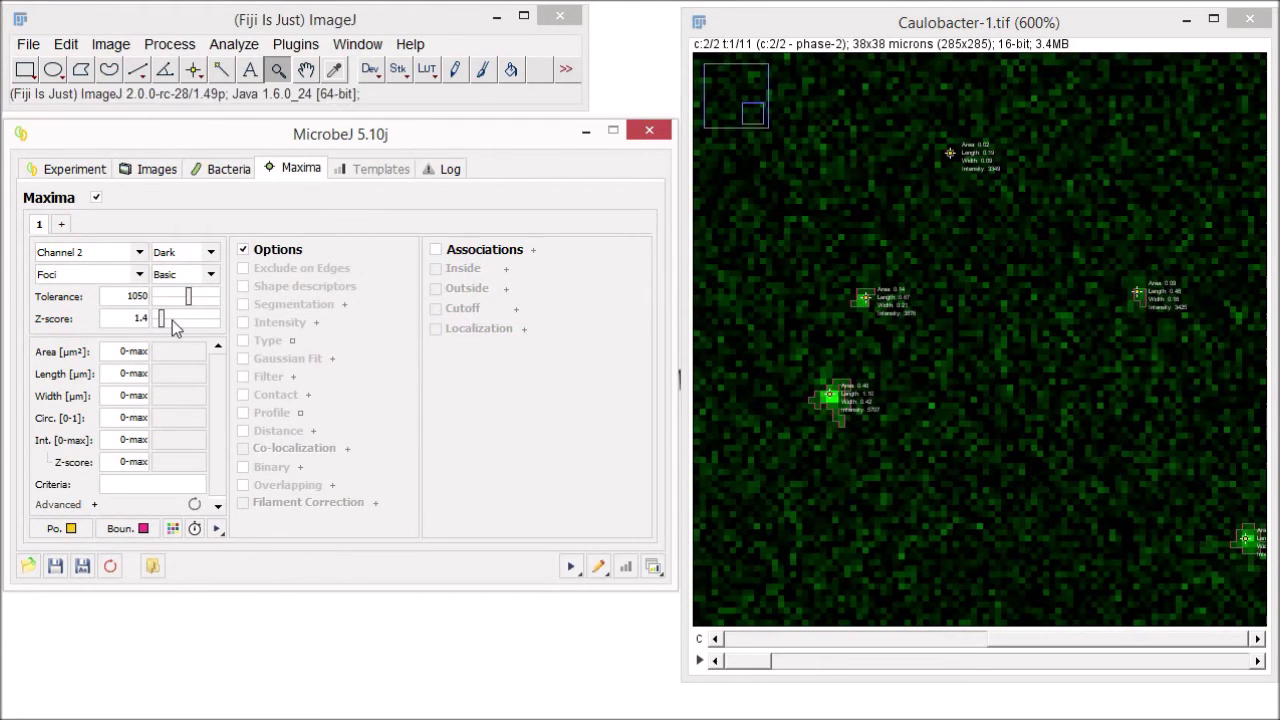
pyautogui.press('Right')
pyautogui.press('Right')
pyautogui.click(187, 297)
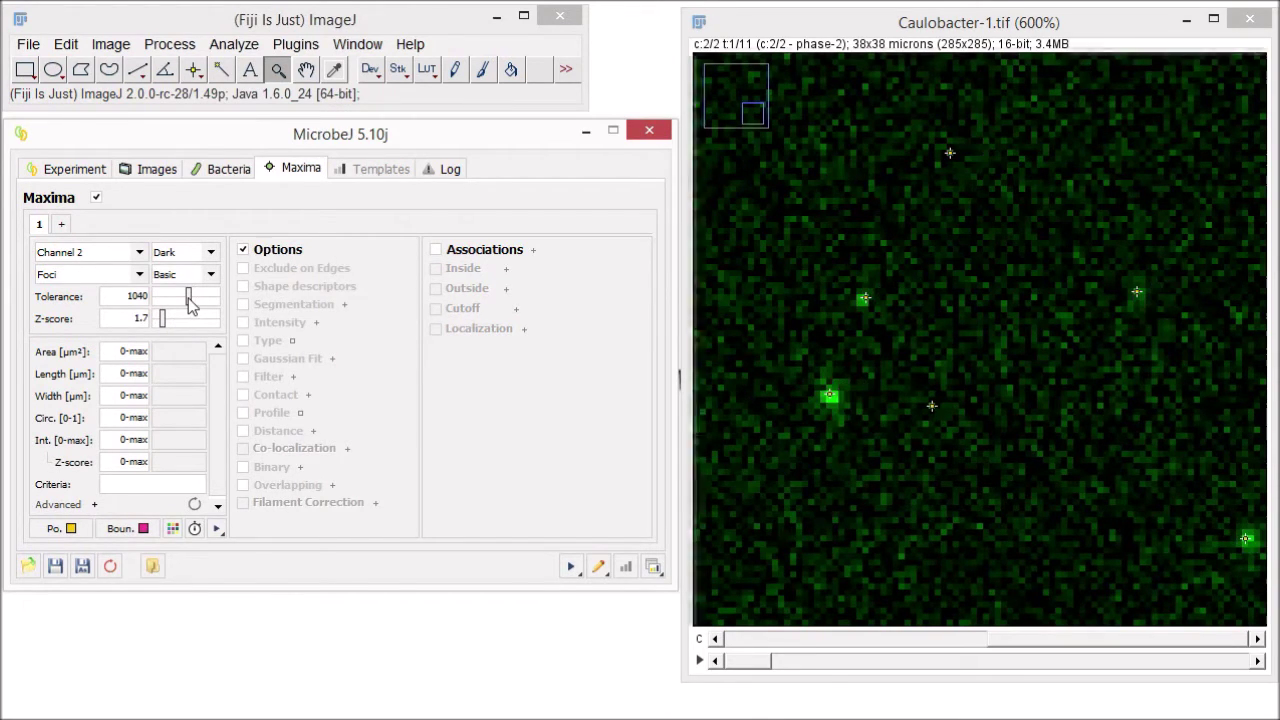
pyautogui.click(190, 316)
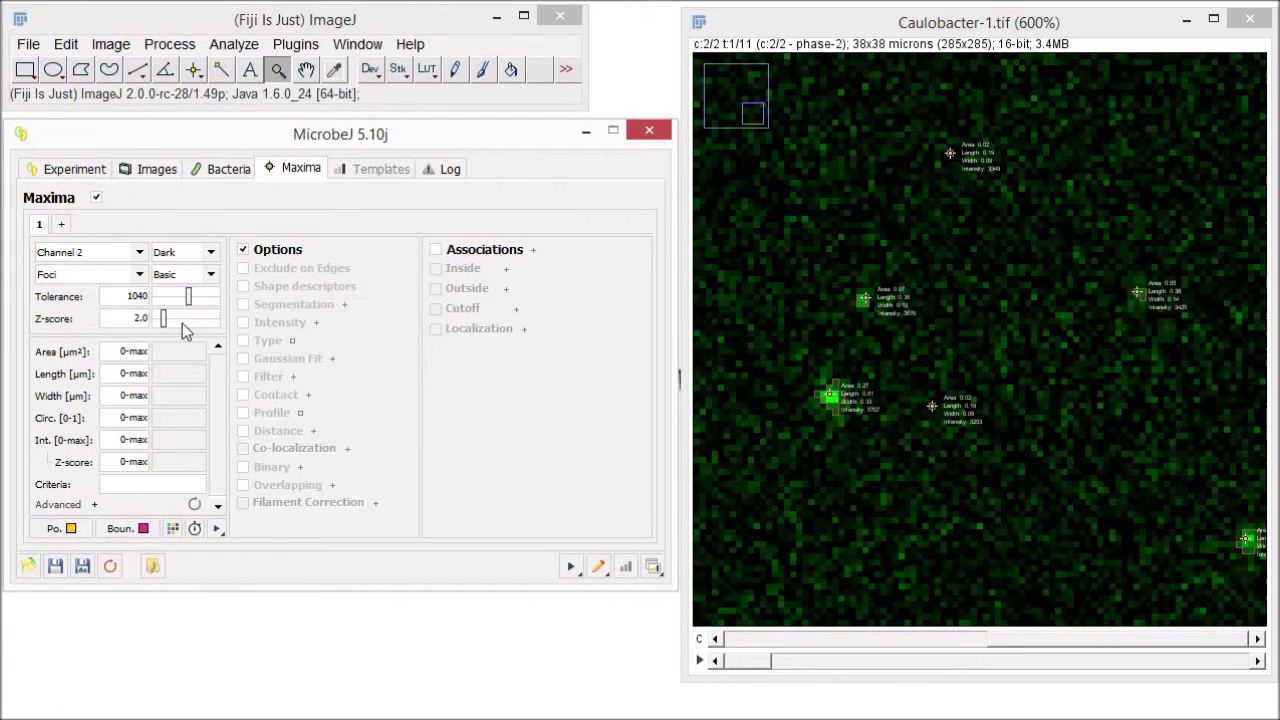
pyautogui.click(950, 405)
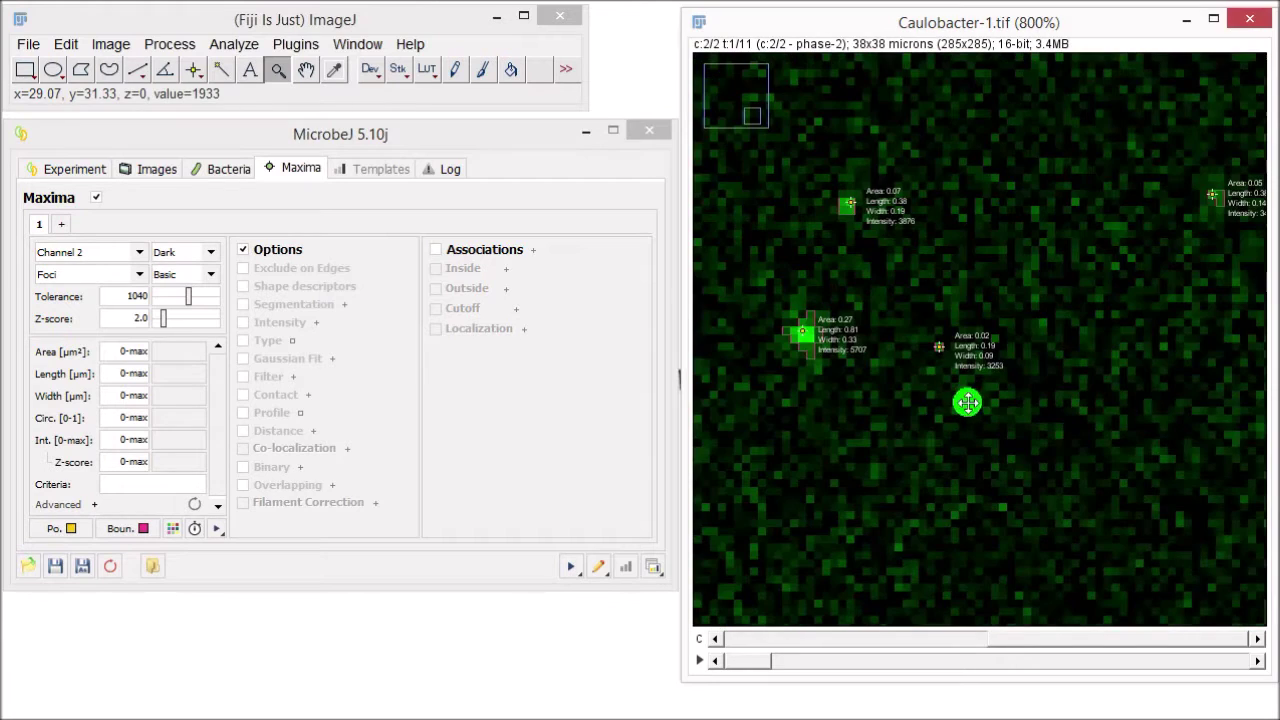
# Step: Set the foci minimum Area to 0.02 µm² and rerun detection
pyautogui.click(936, 360)
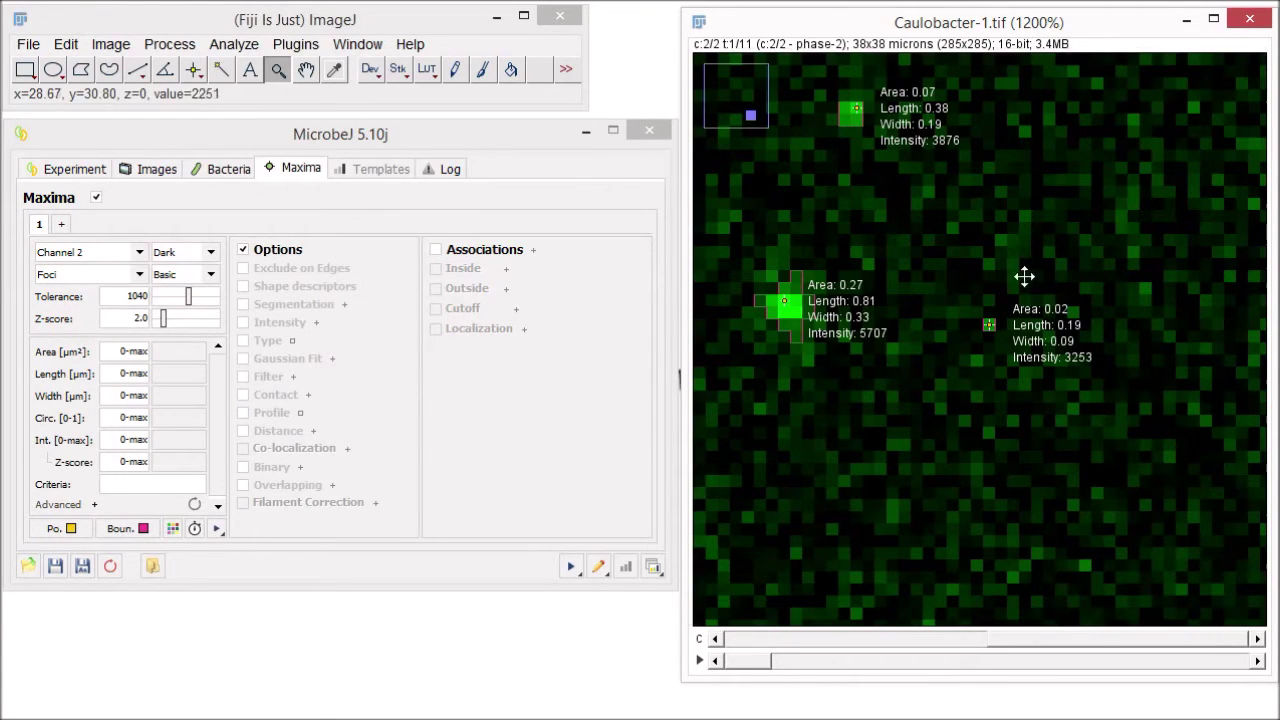
pyautogui.click(130, 352)
pyautogui.write('.02')
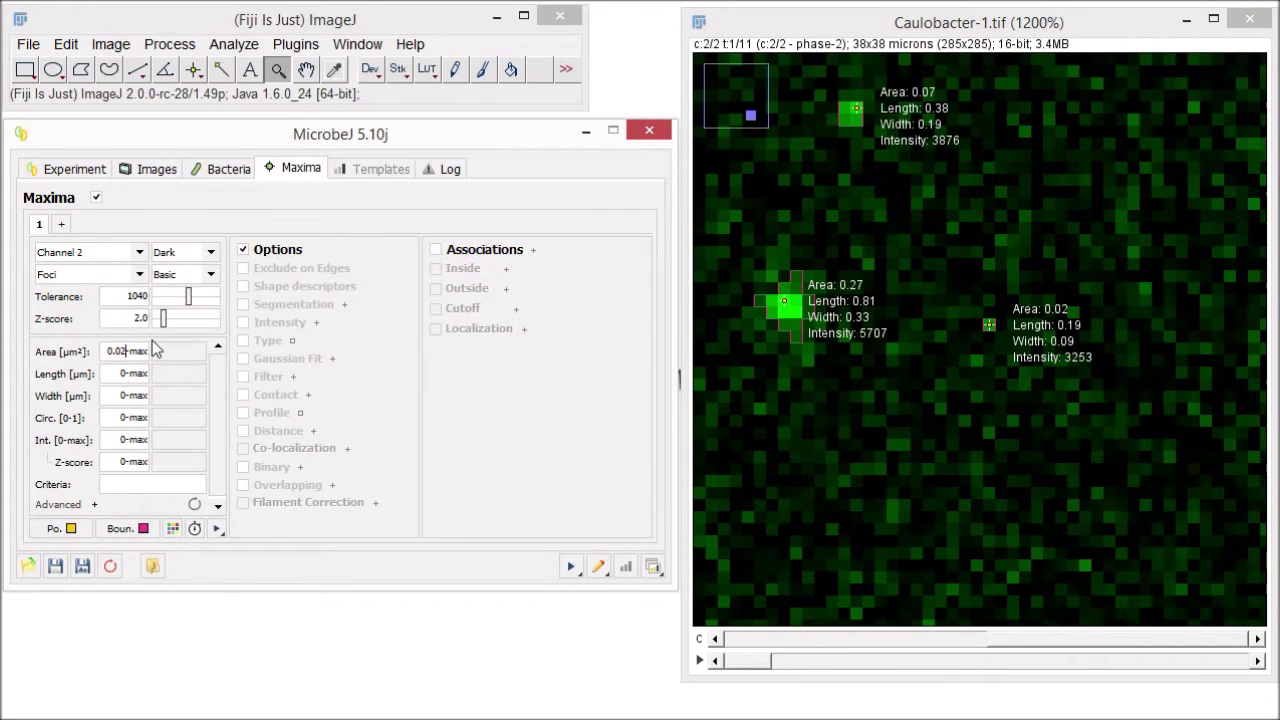
pyautogui.click(218, 530)
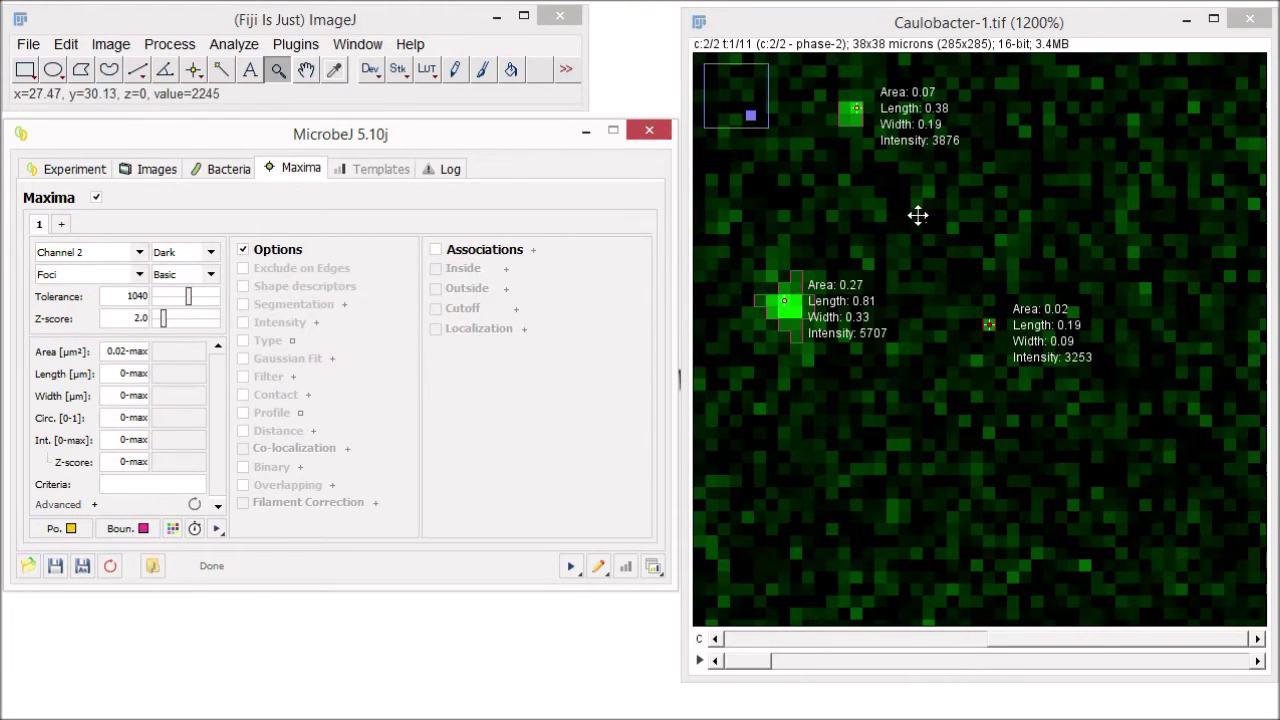
# Step: Zoom the image back out to view the whole fluorescence image
pyautogui.rightClick(946, 289)
pyautogui.rightClick(986, 326)
pyautogui.rightClick(1007, 333)
pyautogui.rightClick(1007, 333)
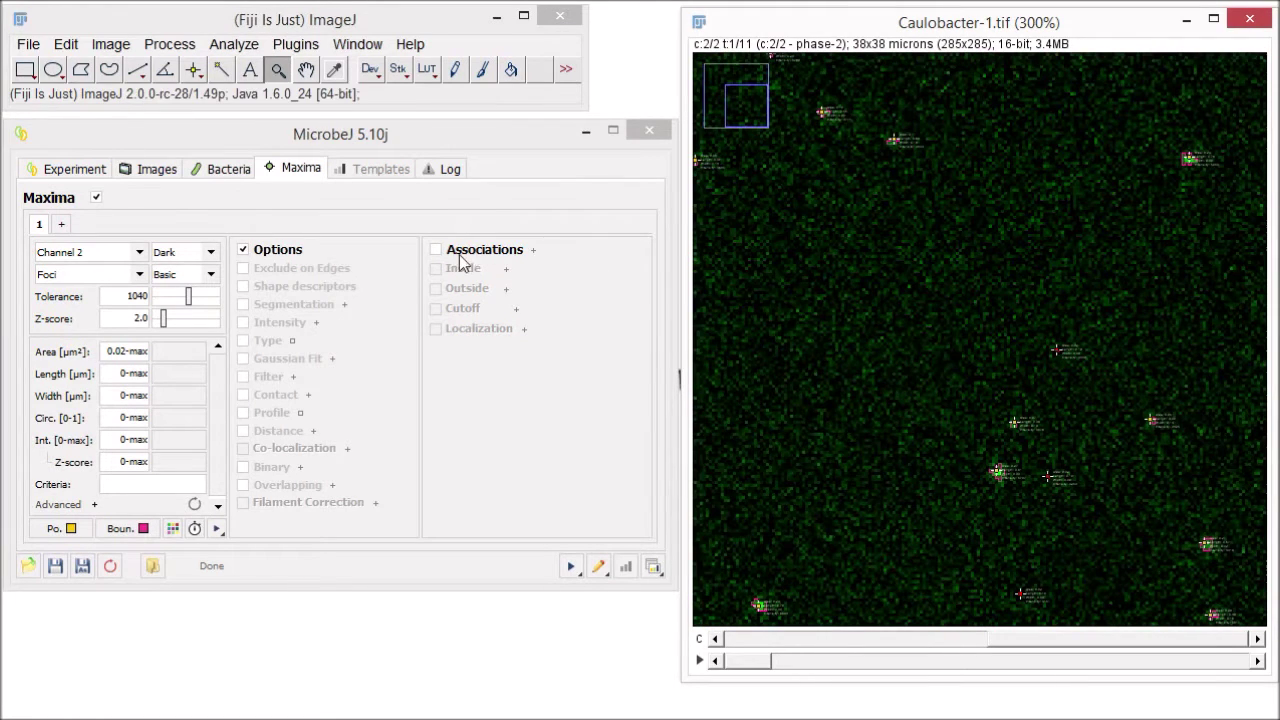
pyautogui.rightClick(1049, 317)
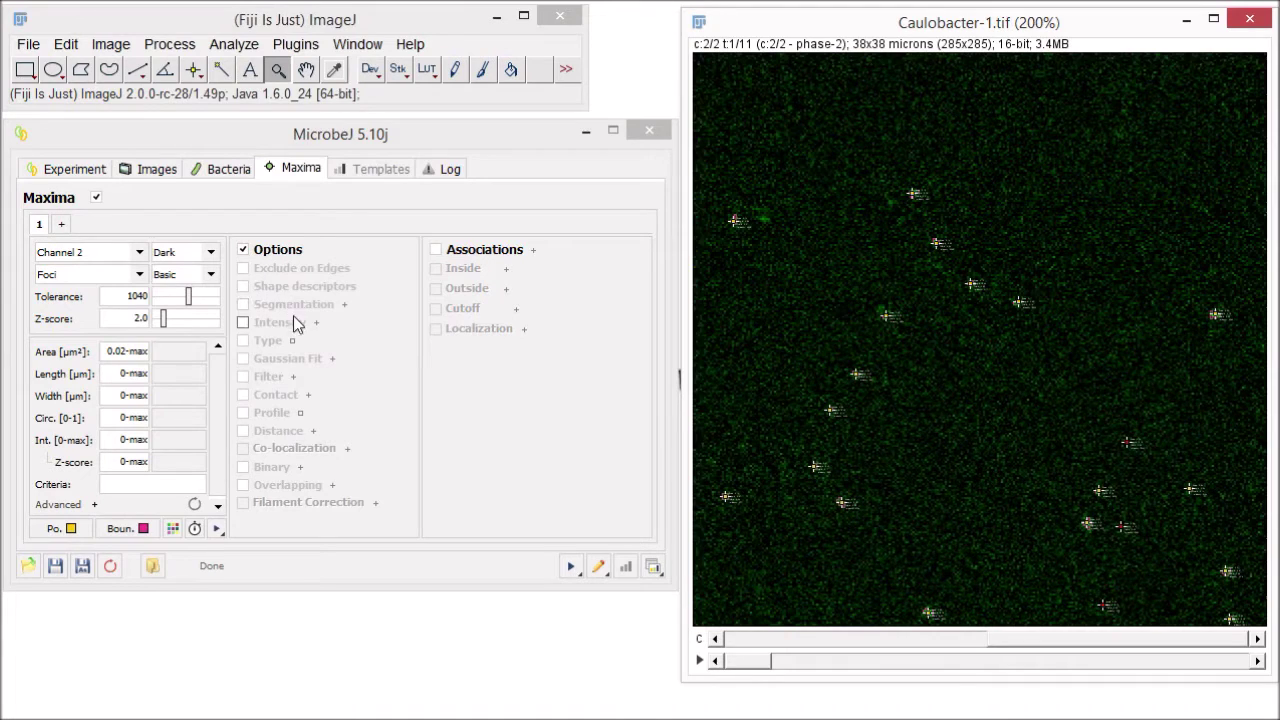
# Step: Turn on Exclude on Edges and Intensity for foci, leaving Gaussian Fit off
pyautogui.click(298, 272)
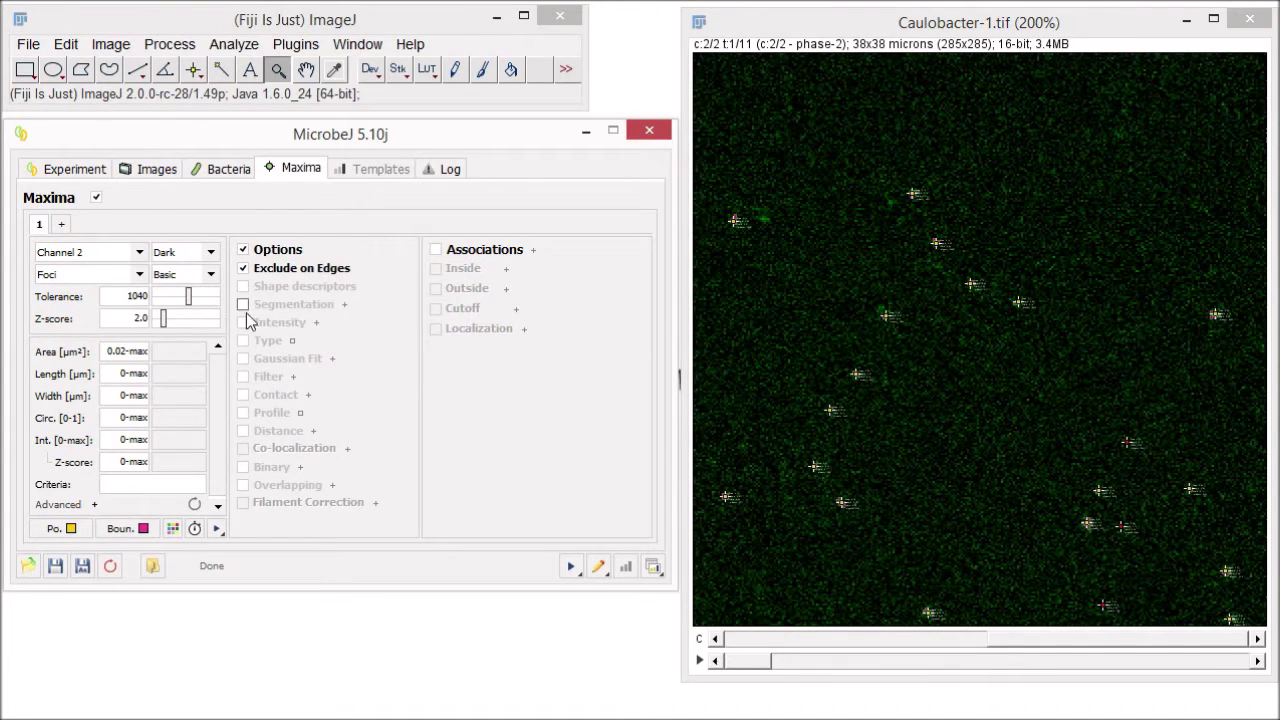
pyautogui.click(280, 332)
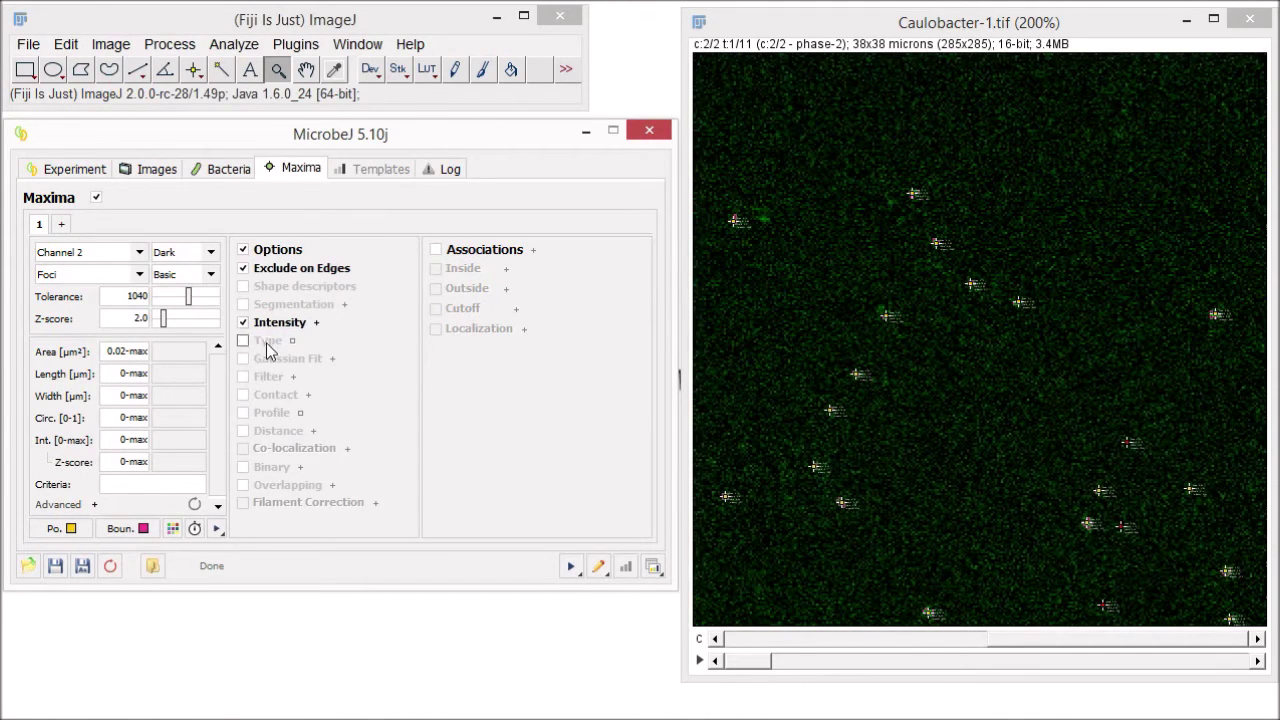
pyautogui.click(315, 362)
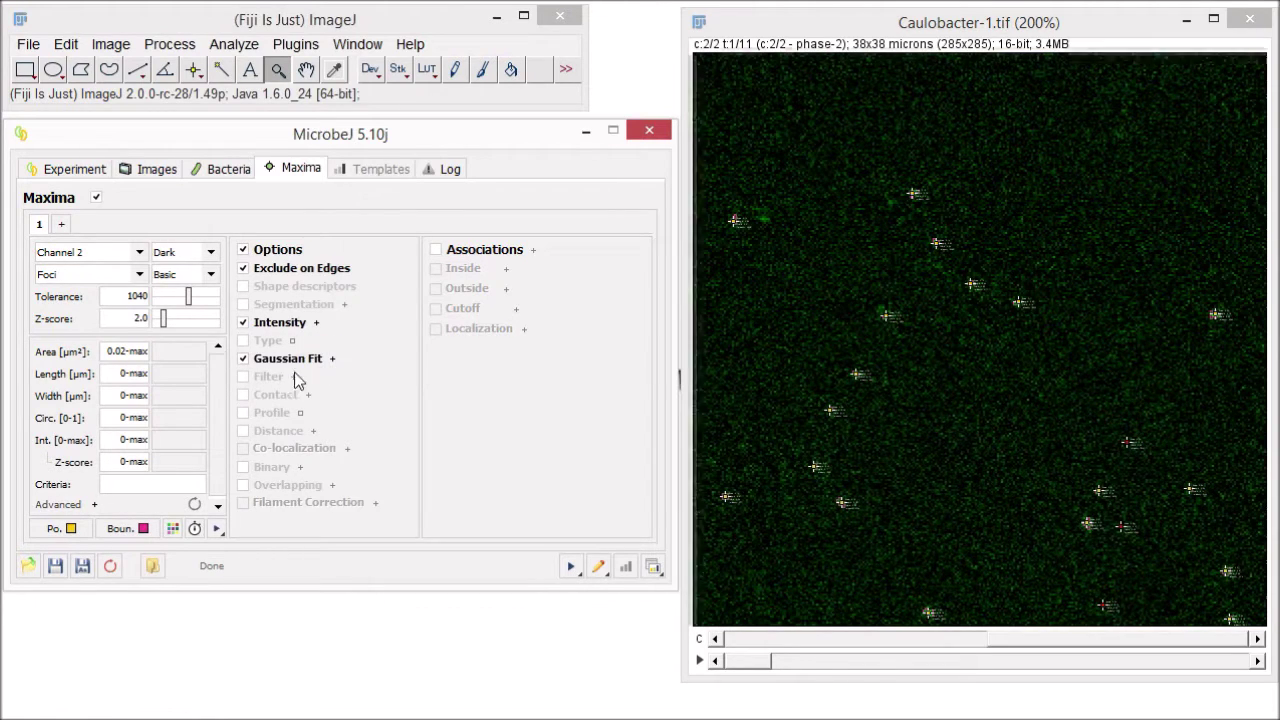
pyautogui.click(258, 363)
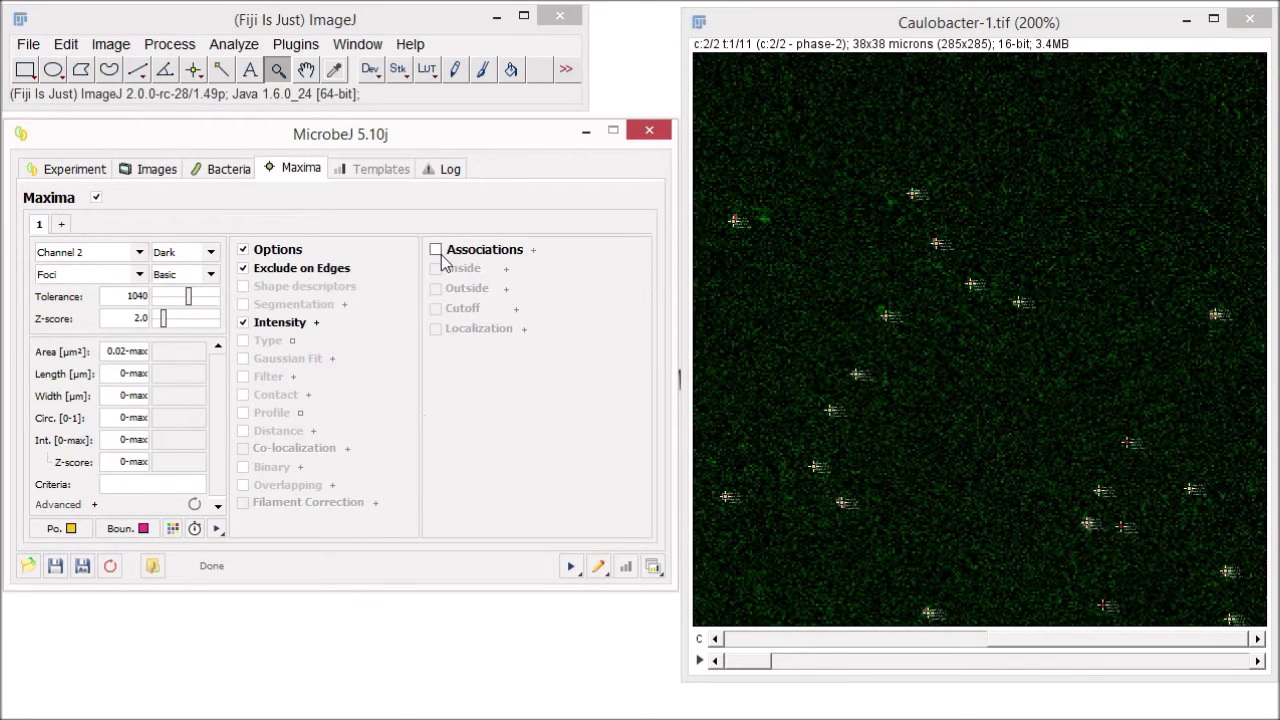
# Step: Enable foci Associations with the Inside option and show its settings
pyautogui.click(440, 252)
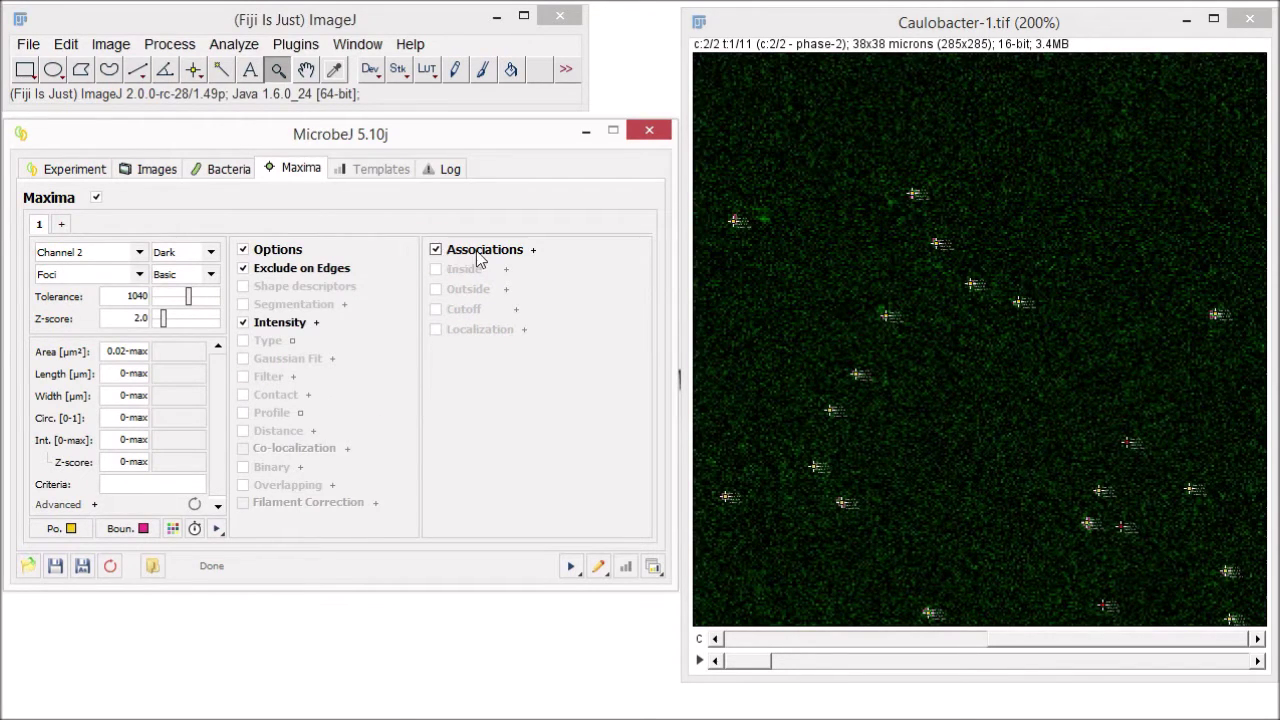
pyautogui.click(533, 251)
pyautogui.click(534, 253)
pyautogui.click(463, 272)
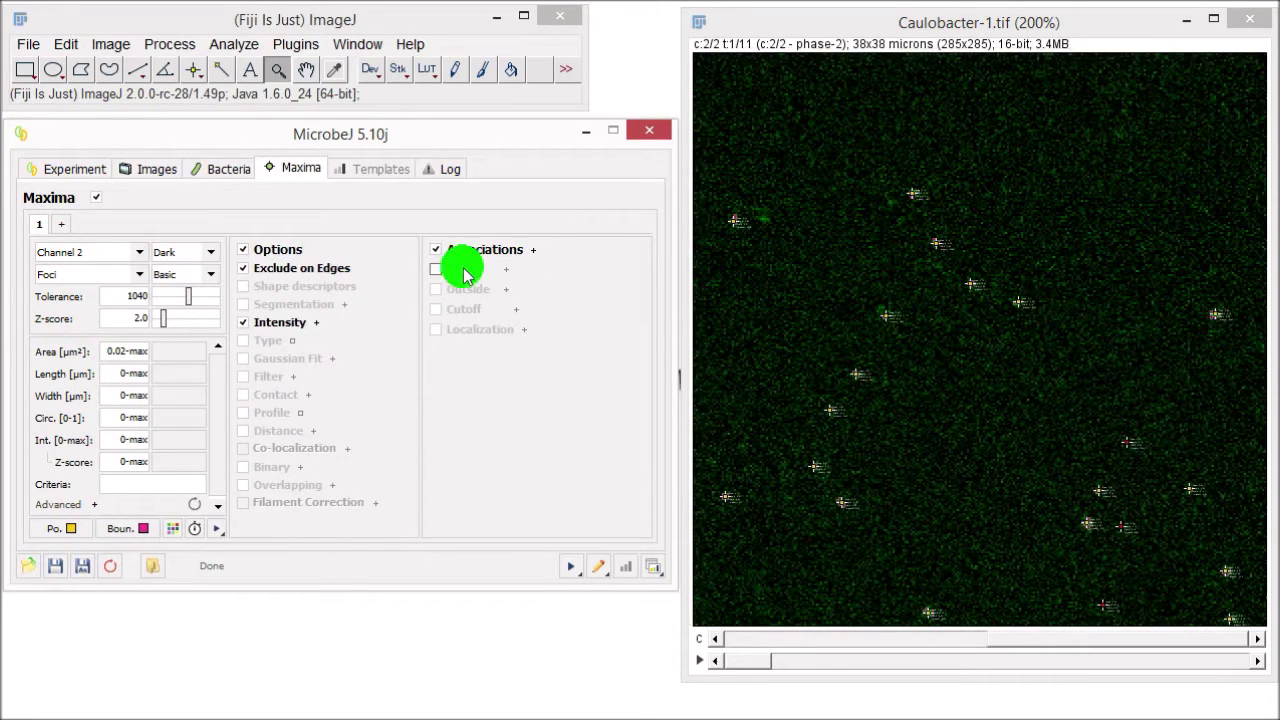
pyautogui.click(506, 271)
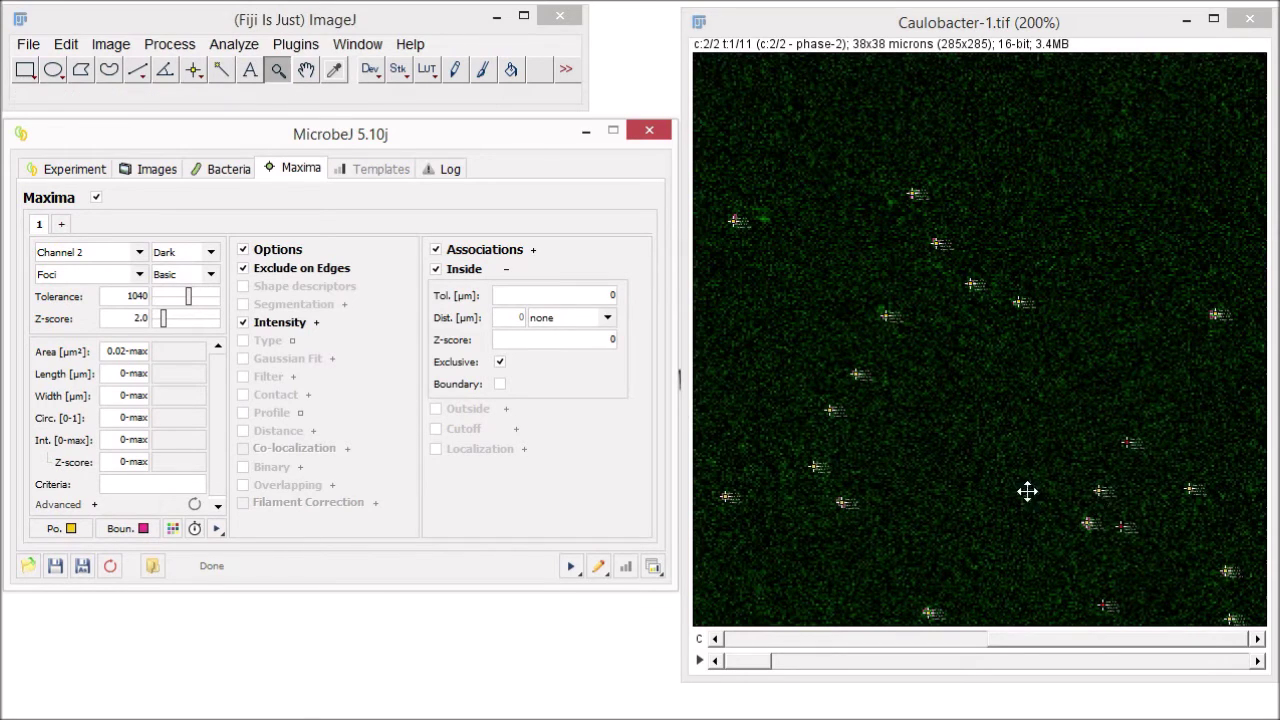
# Step: Start entering a small Inside tolerance and zoom into the image to check the foci
pyautogui.doubleClick(606, 294)
pyautogui.write('0.1')
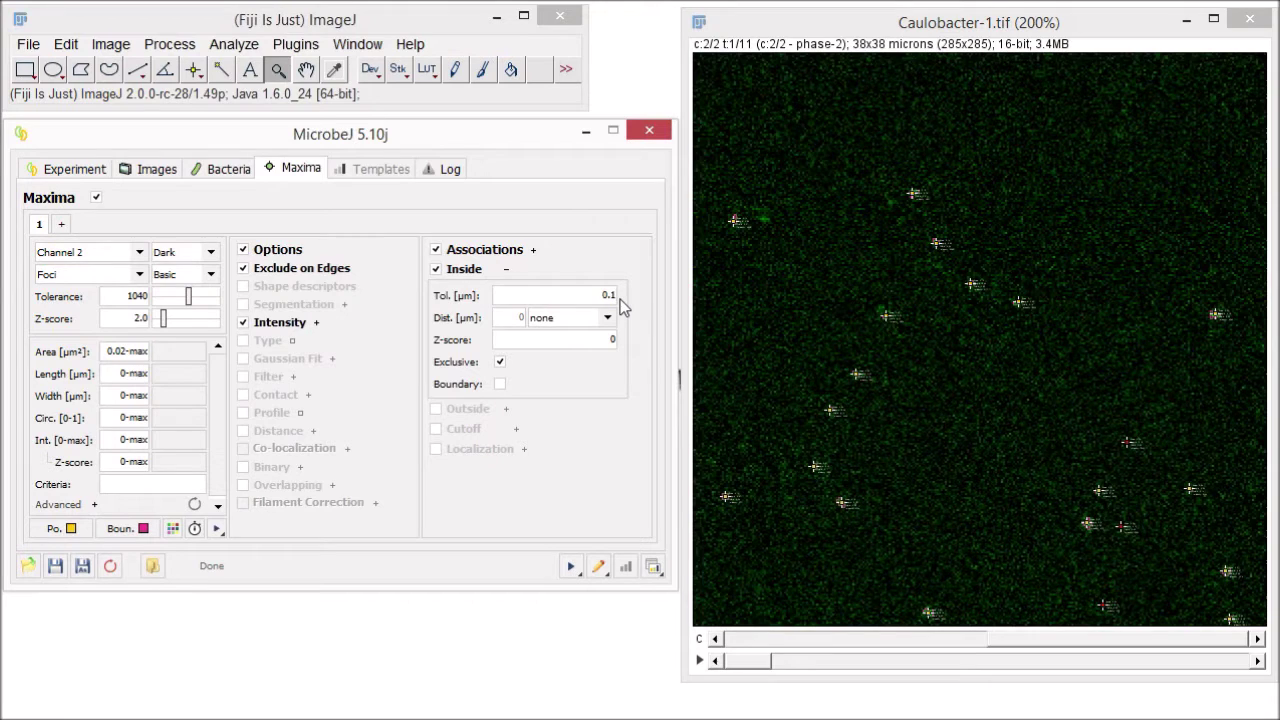
pyautogui.doubleClick(622, 297)
pyautogui.click(1029, 514)
pyautogui.click(1075, 475)
pyautogui.click(1073, 409)
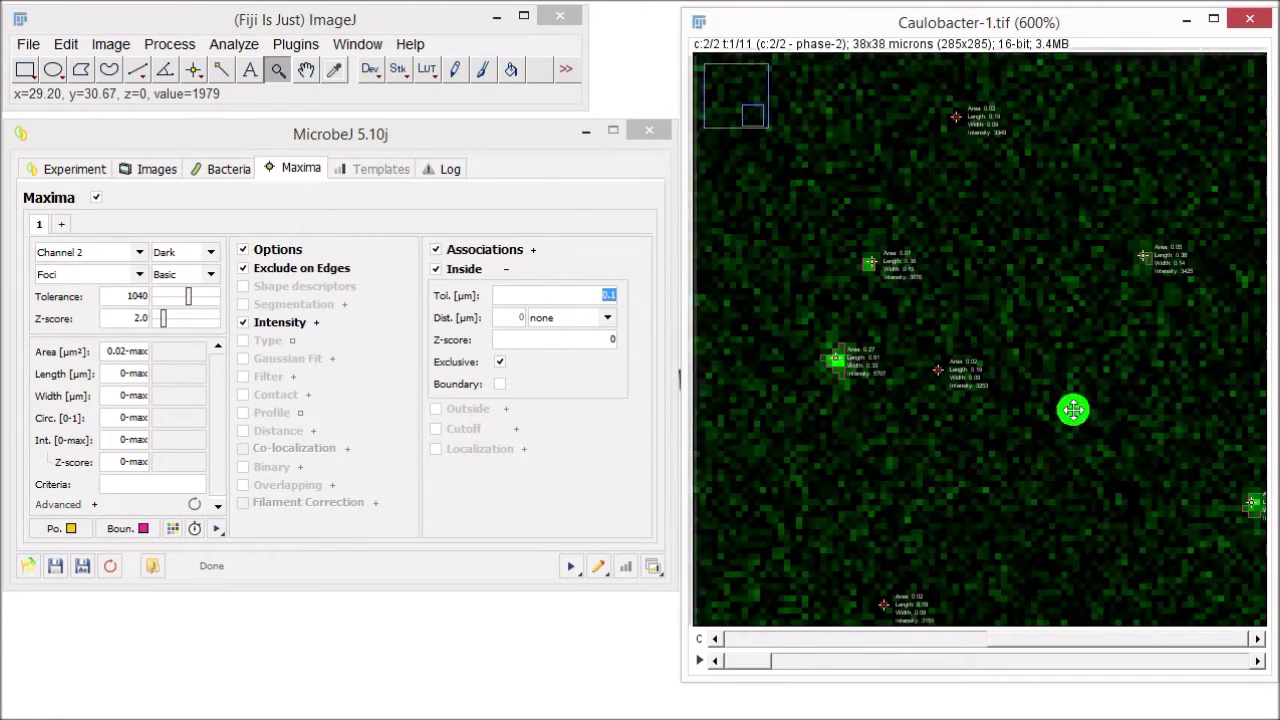
# Step: Set the Inside tolerance to 0.2 µm and run bacteria and foci detection
pyautogui.click(644, 298)
pyautogui.write('0.')
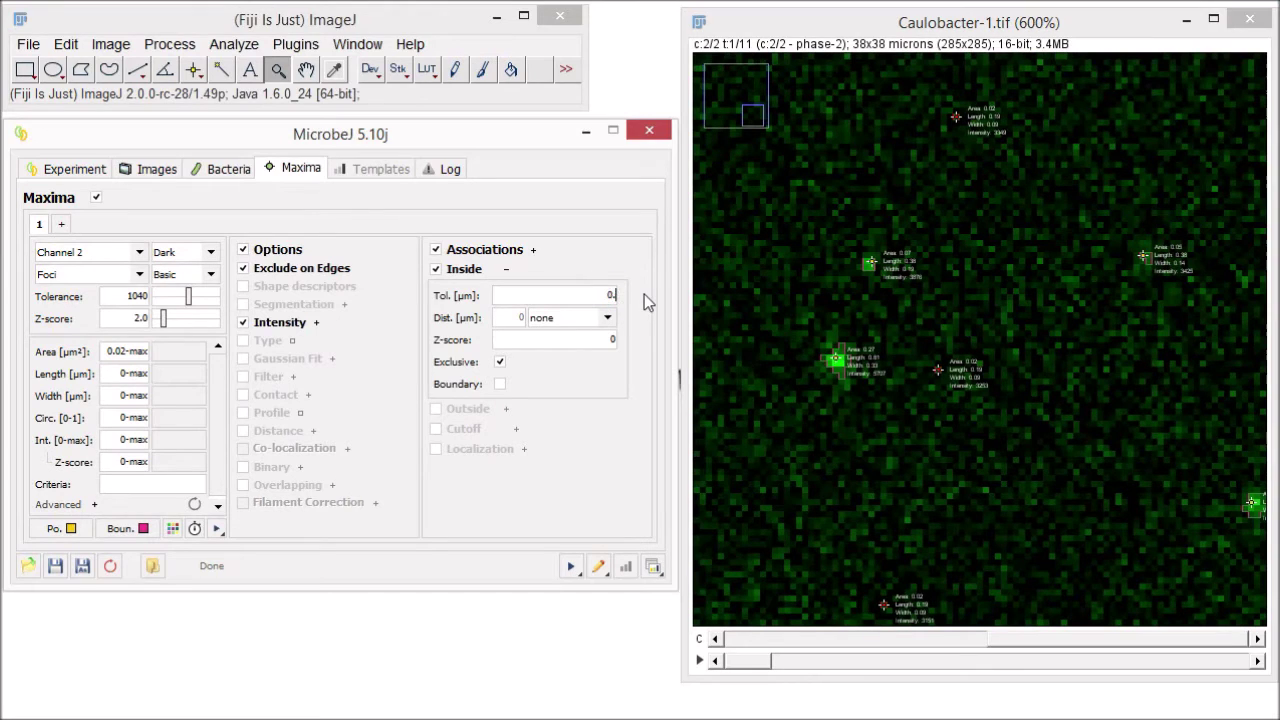
pyautogui.write('2')
pyautogui.click(570, 566)
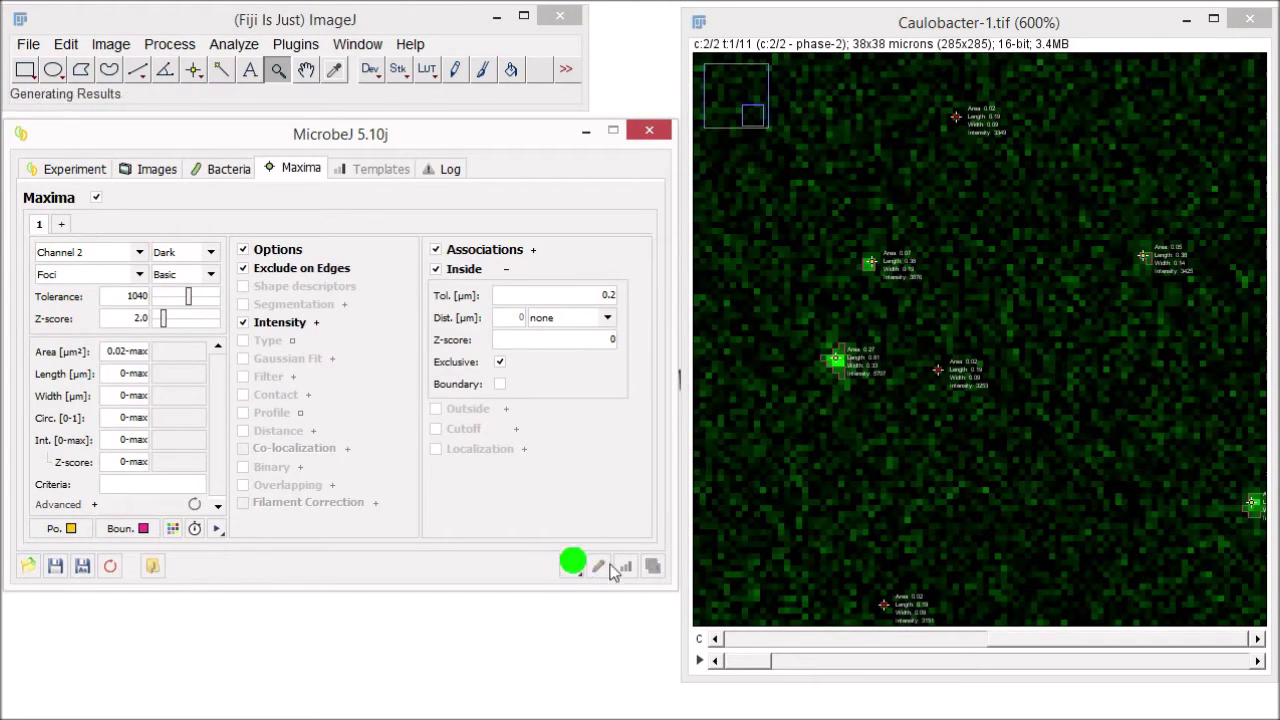
# Step: Zoom in and out on a bacterium, then run MicrobeJ to list 247 bacteria and 156 maxima
pyautogui.click(985, 328)
pyautogui.click(913, 315)
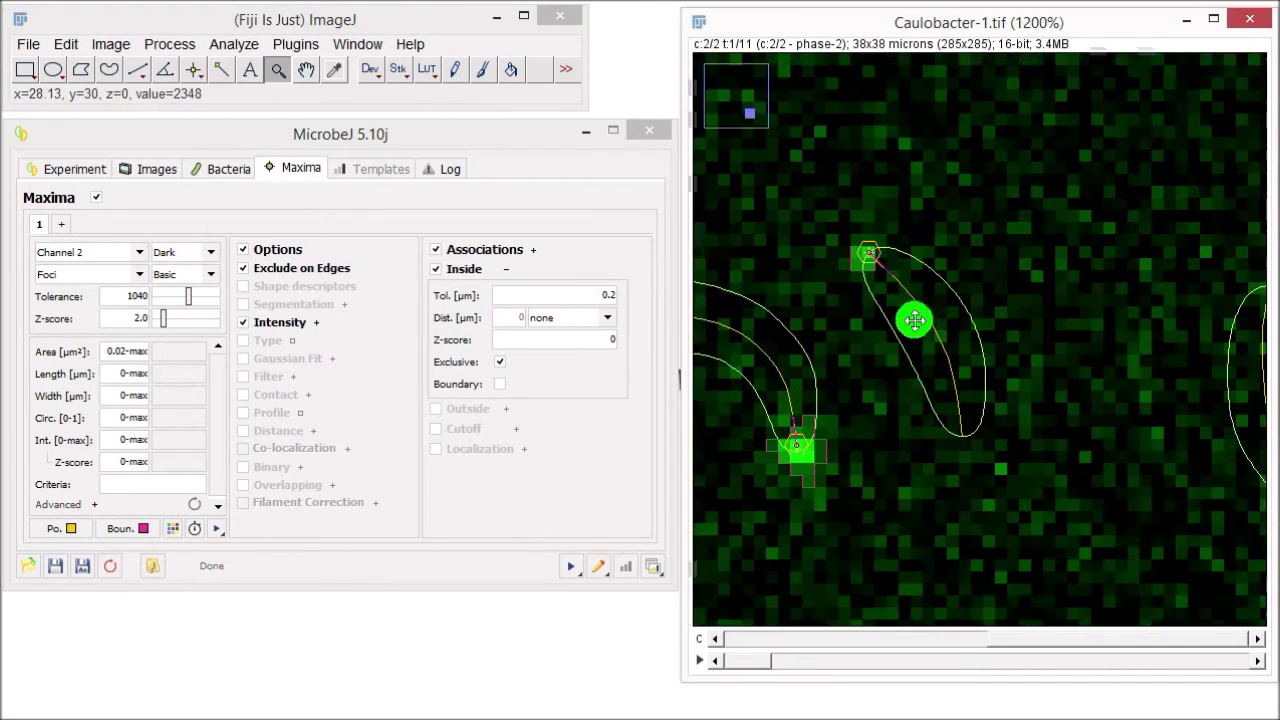
pyautogui.click(940, 343)
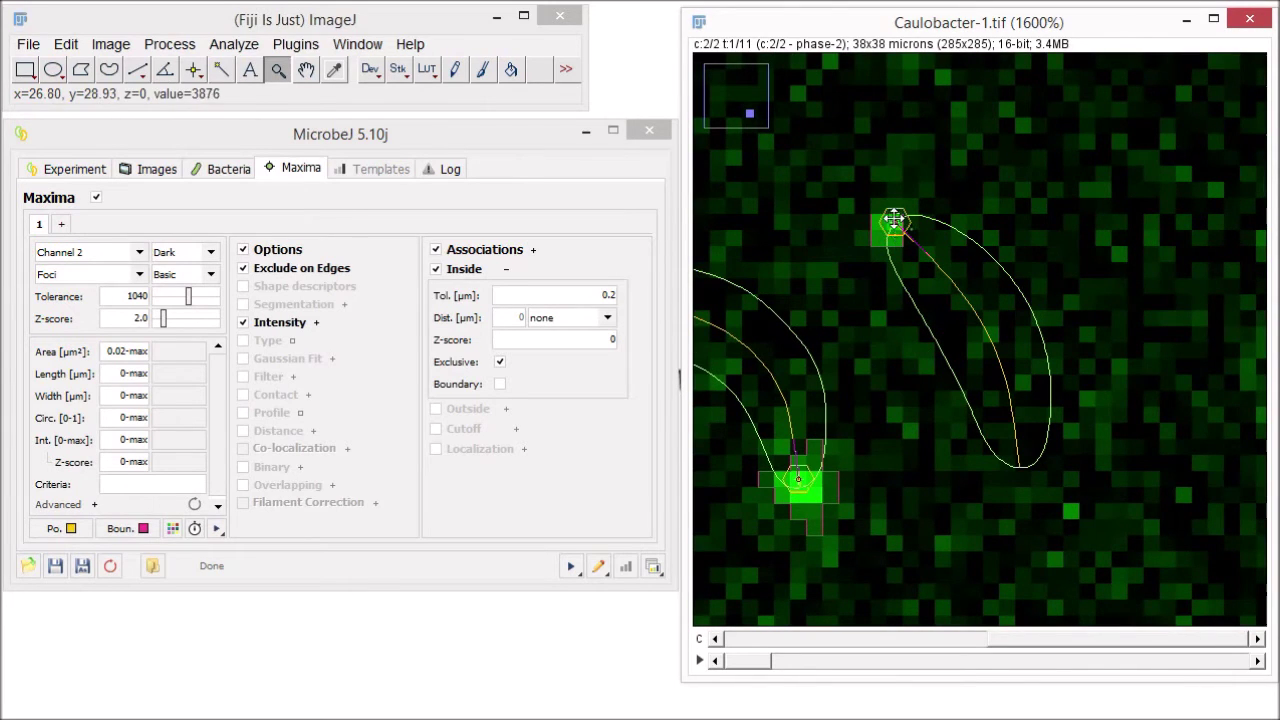
pyautogui.rightClick(894, 302)
pyautogui.rightClick(970, 358)
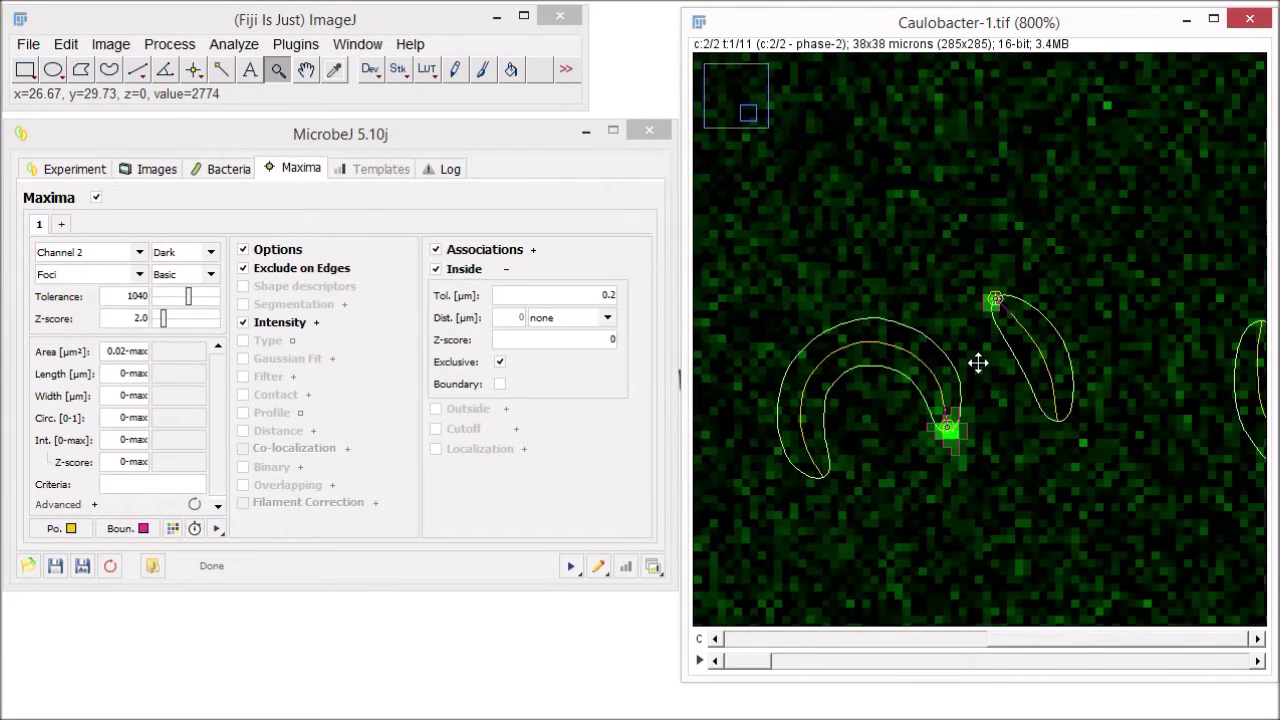
pyautogui.click(653, 566)
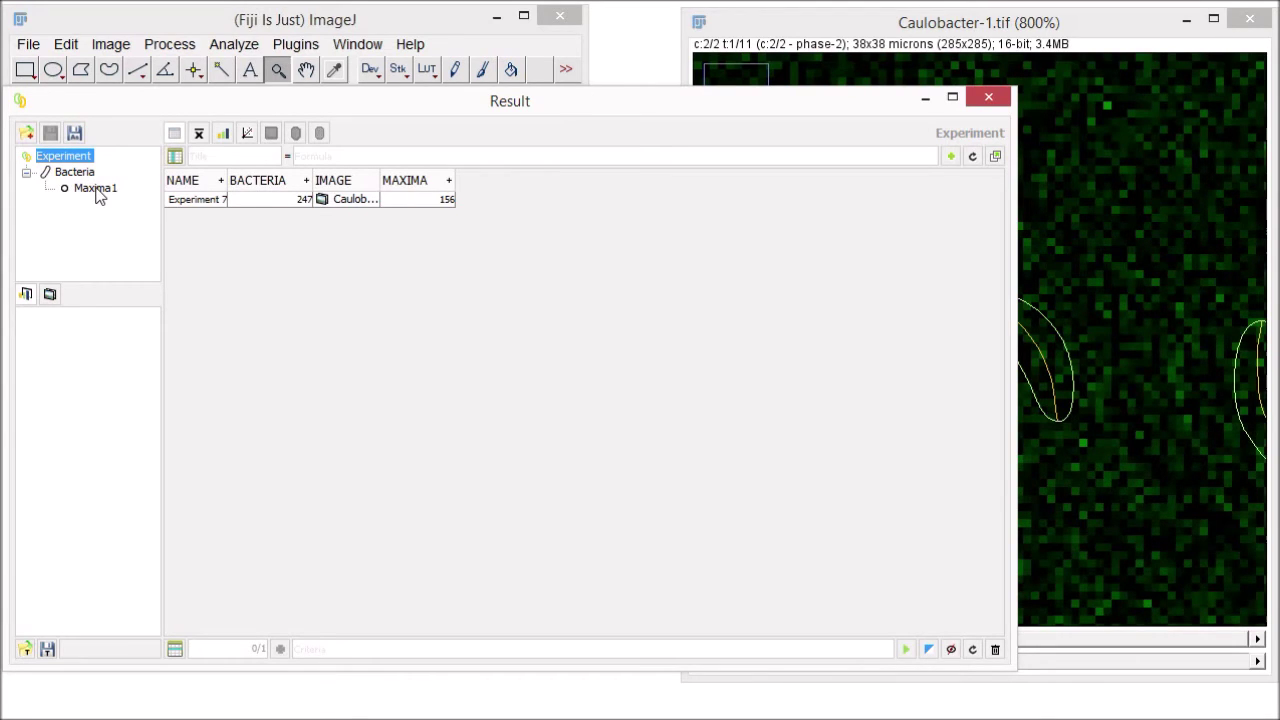
# Step: Outline bacteria b1–b6 from the Bacteria list, then open the Maxima1 table of 147 foci
pyautogui.click(86, 175)
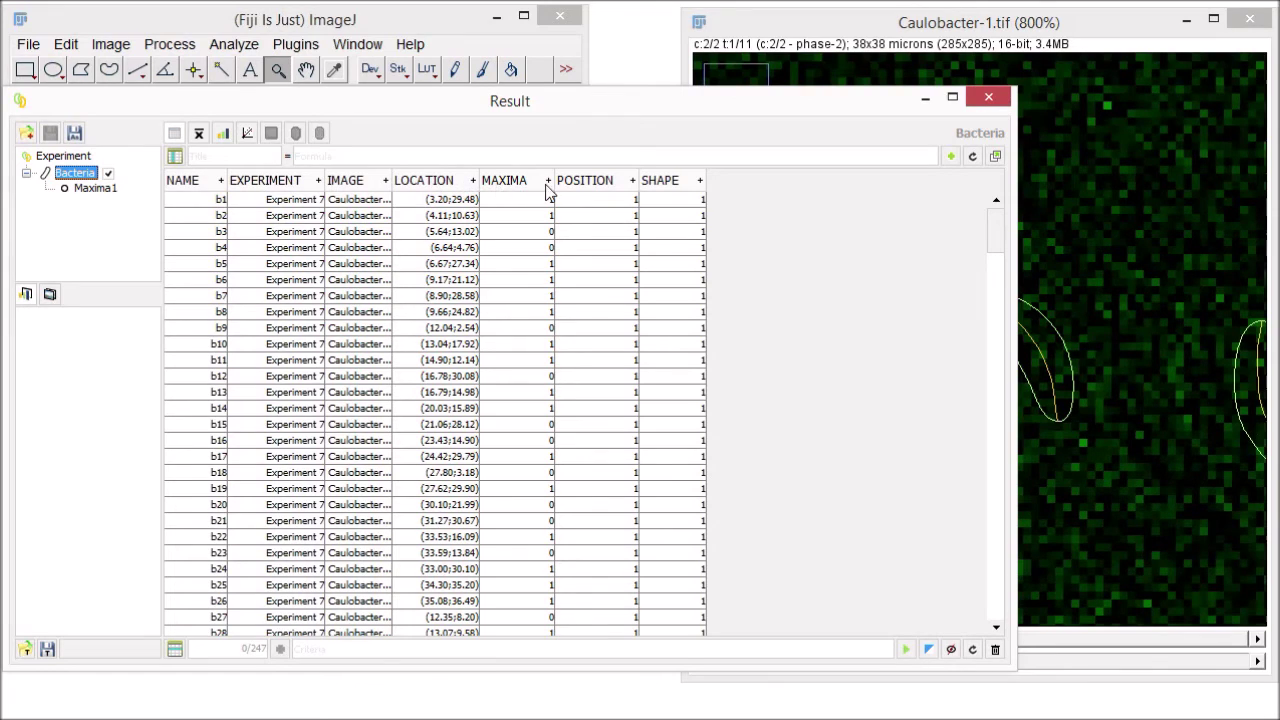
pyautogui.moveTo(530, 200); pyautogui.dragTo(538, 280)
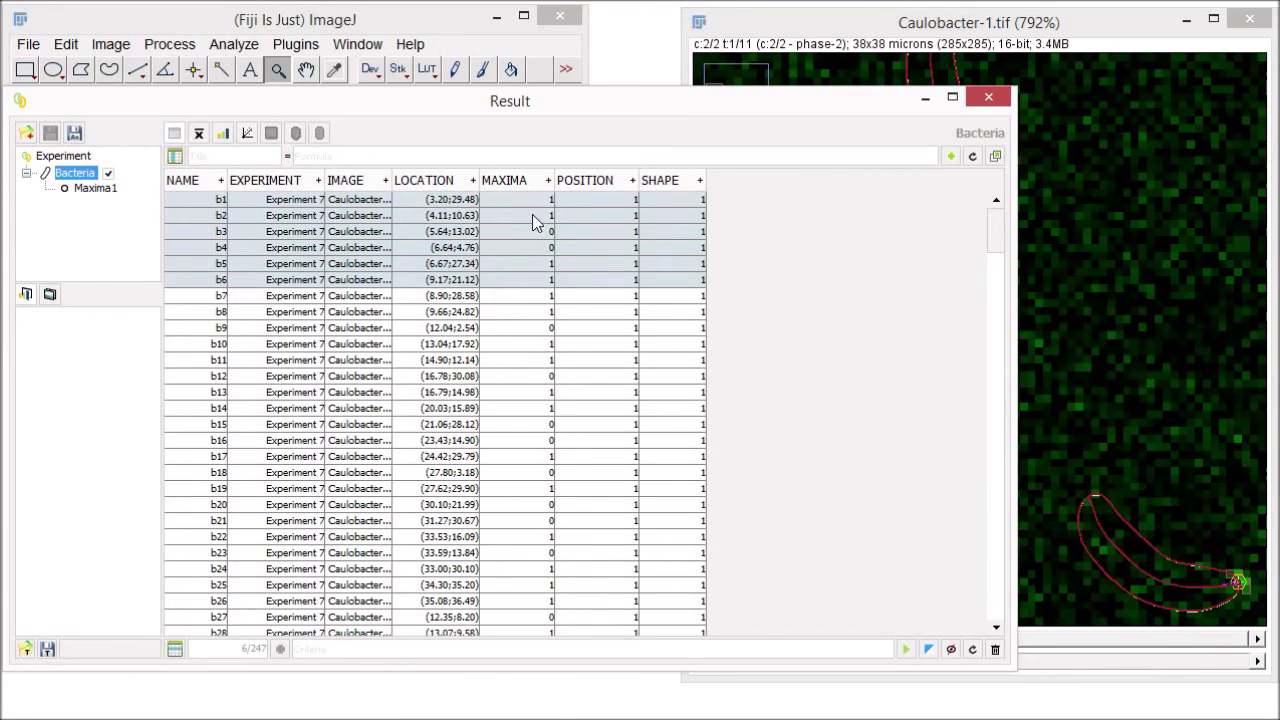
pyautogui.click(528, 244)
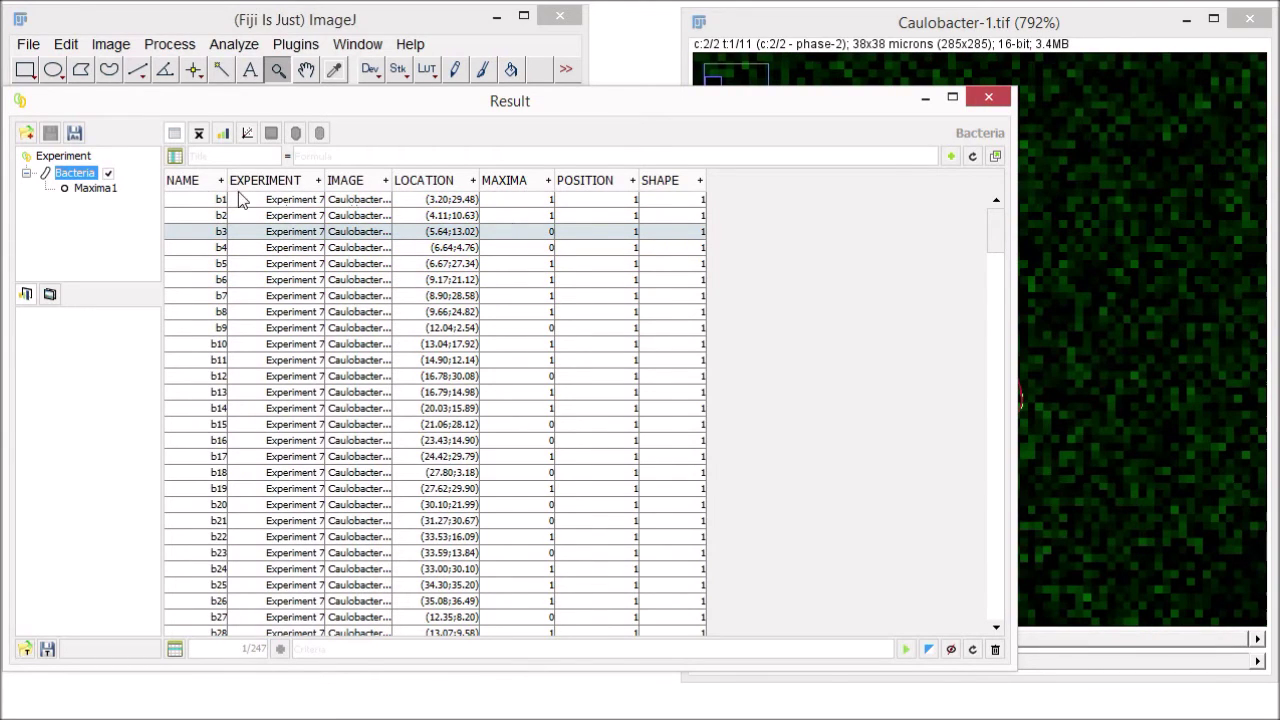
pyautogui.click(105, 195)
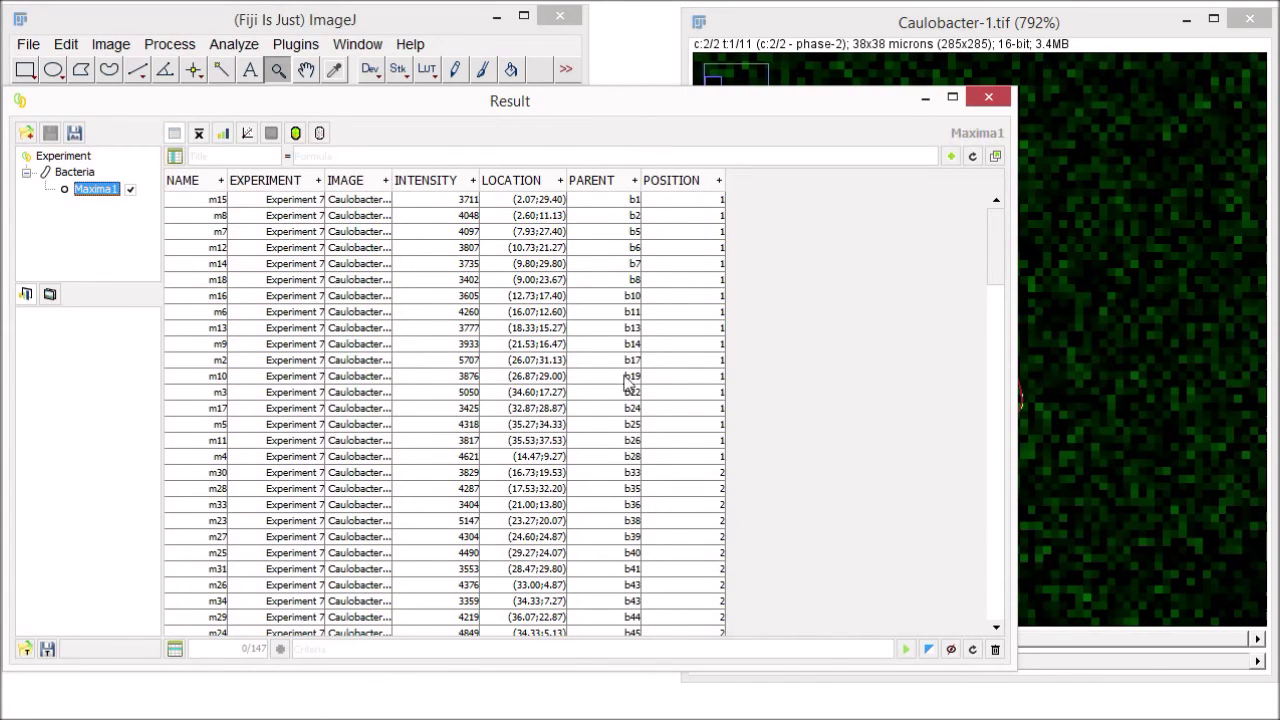
# Step: Add a PARENT location > orth column to the Maxima1 table, then return to the Bacteria list
pyautogui.click(632, 181)
pyautogui.moveTo(643, 229)
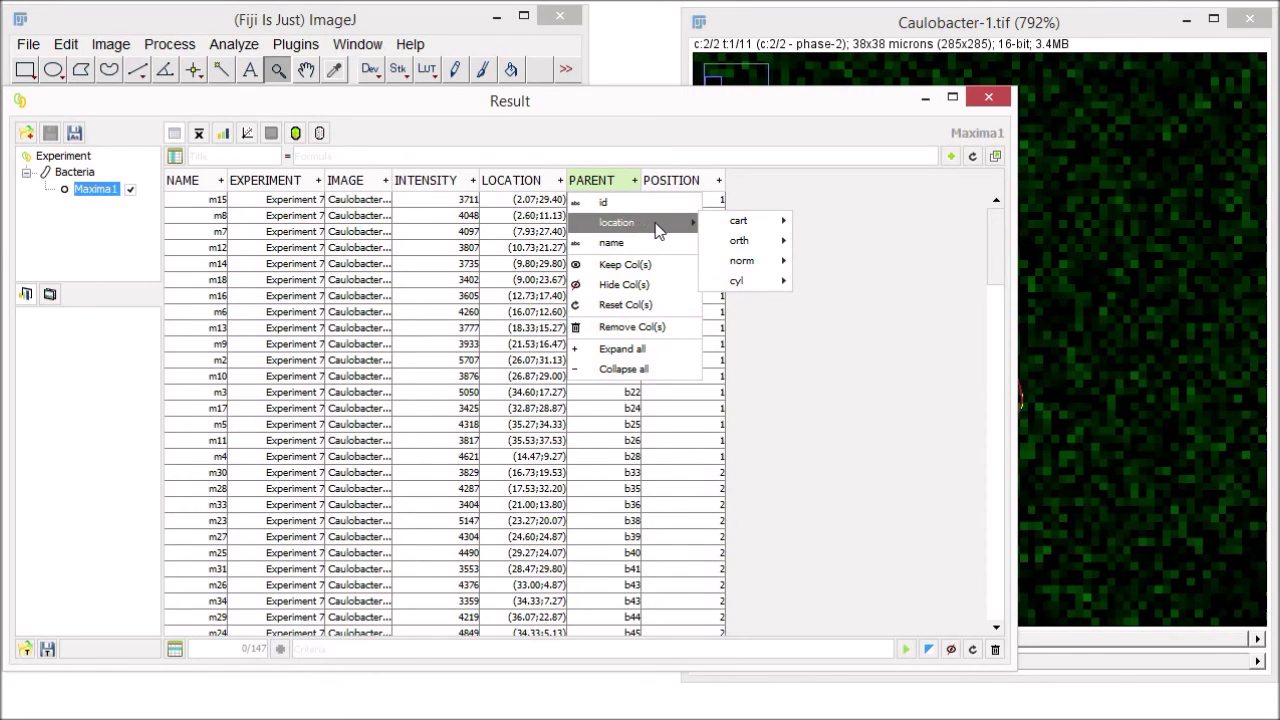
pyautogui.moveTo(741, 270)
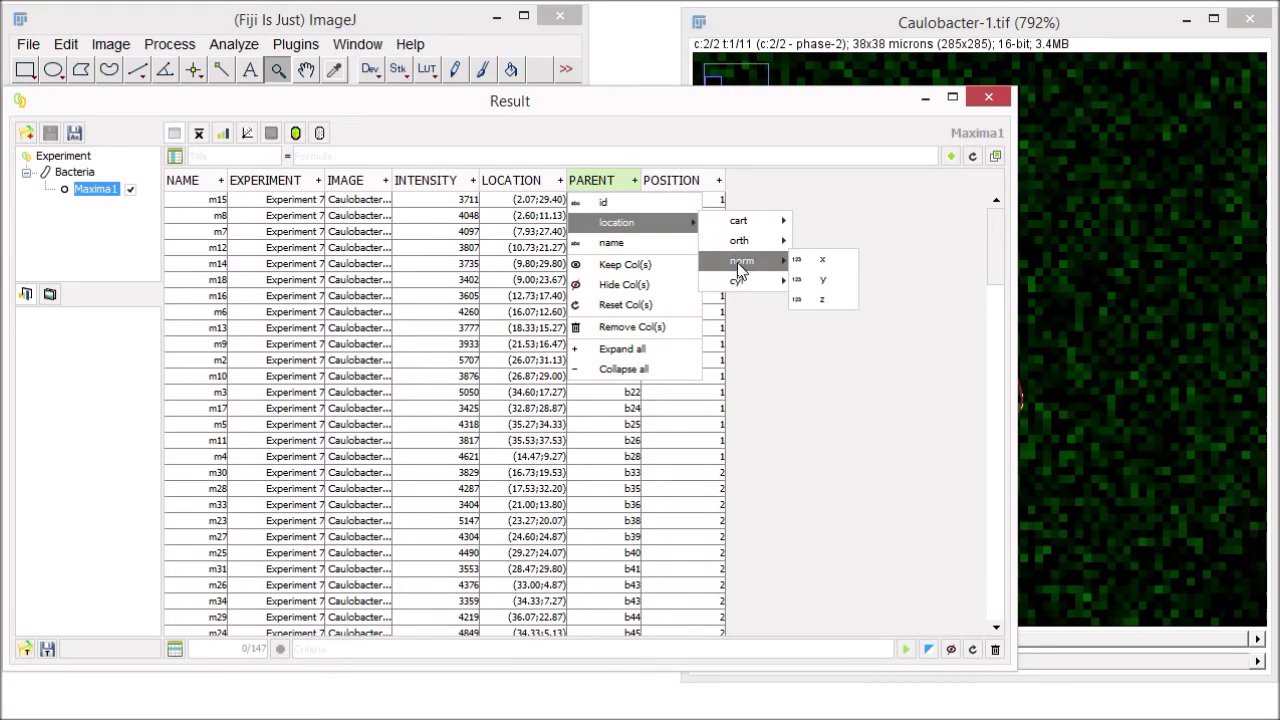
pyautogui.moveTo(760, 242)
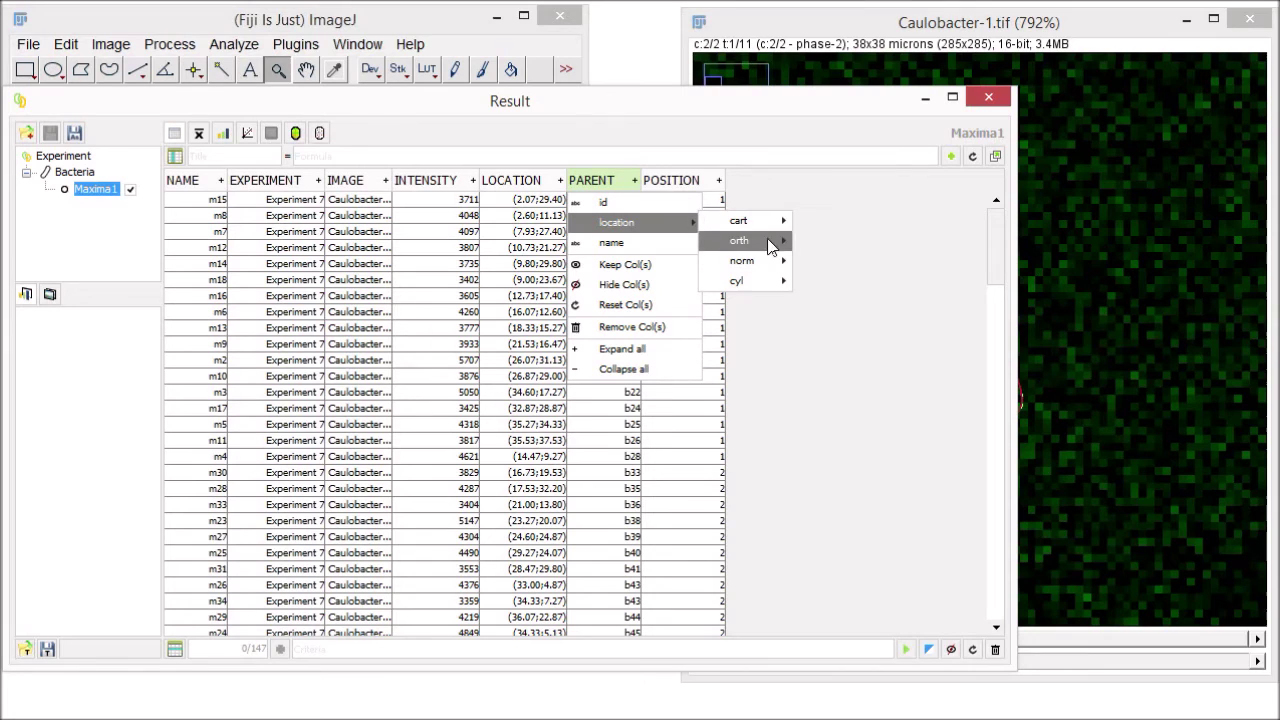
pyautogui.click(766, 241)
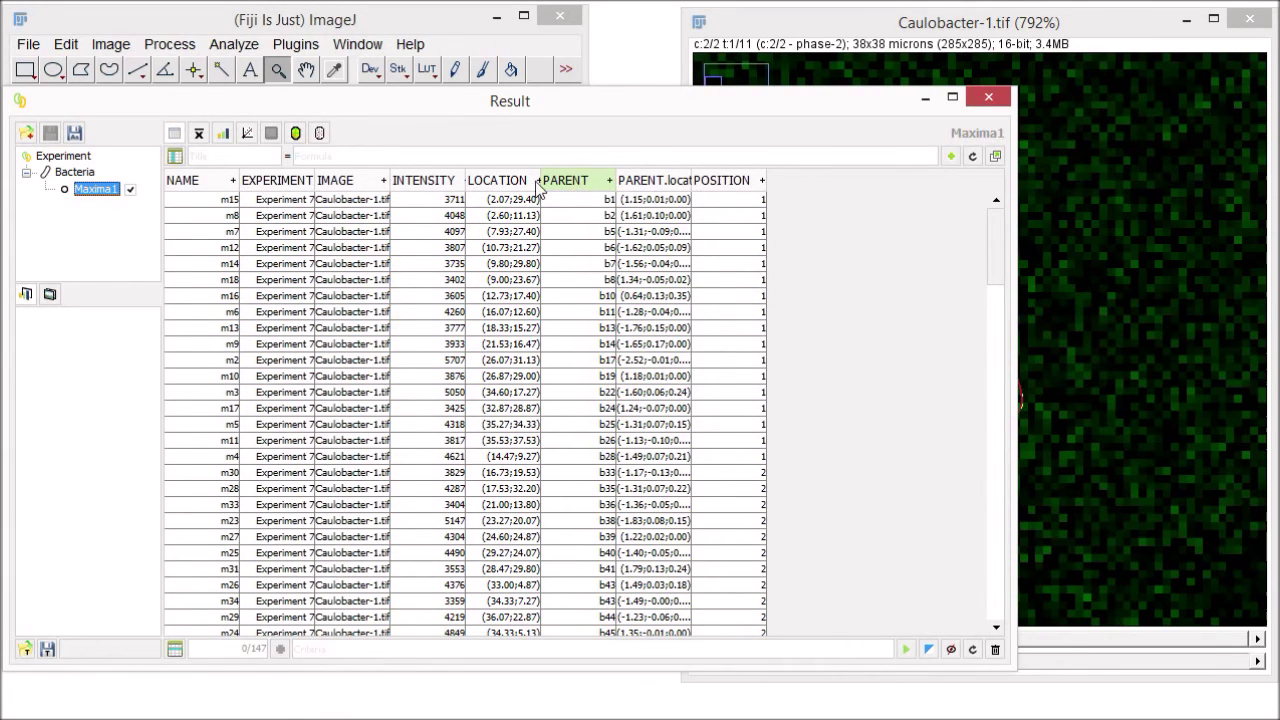
pyautogui.click(74, 172)
# Step: Narrow the Result window, delete and restore bacterium b2, then reopen the Maxima1 table
pyautogui.moveTo(1015, 218); pyautogui.dragTo(760, 216)
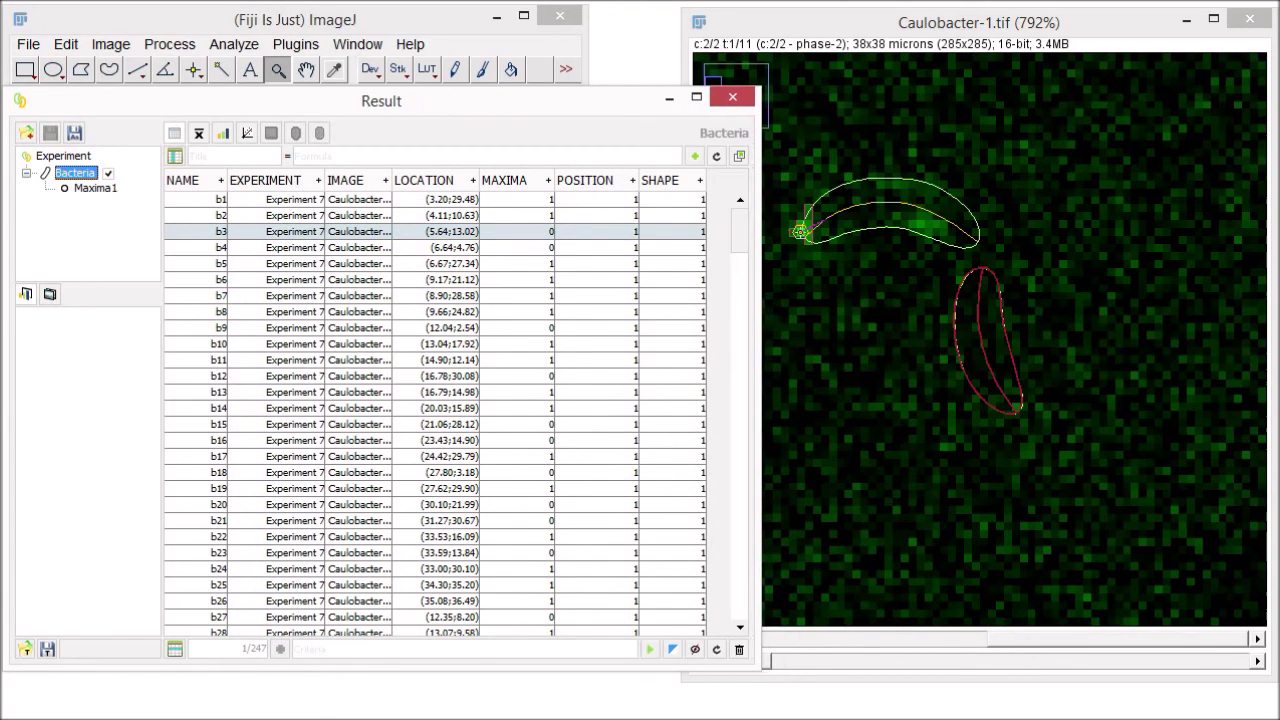
pyautogui.click(229, 215)
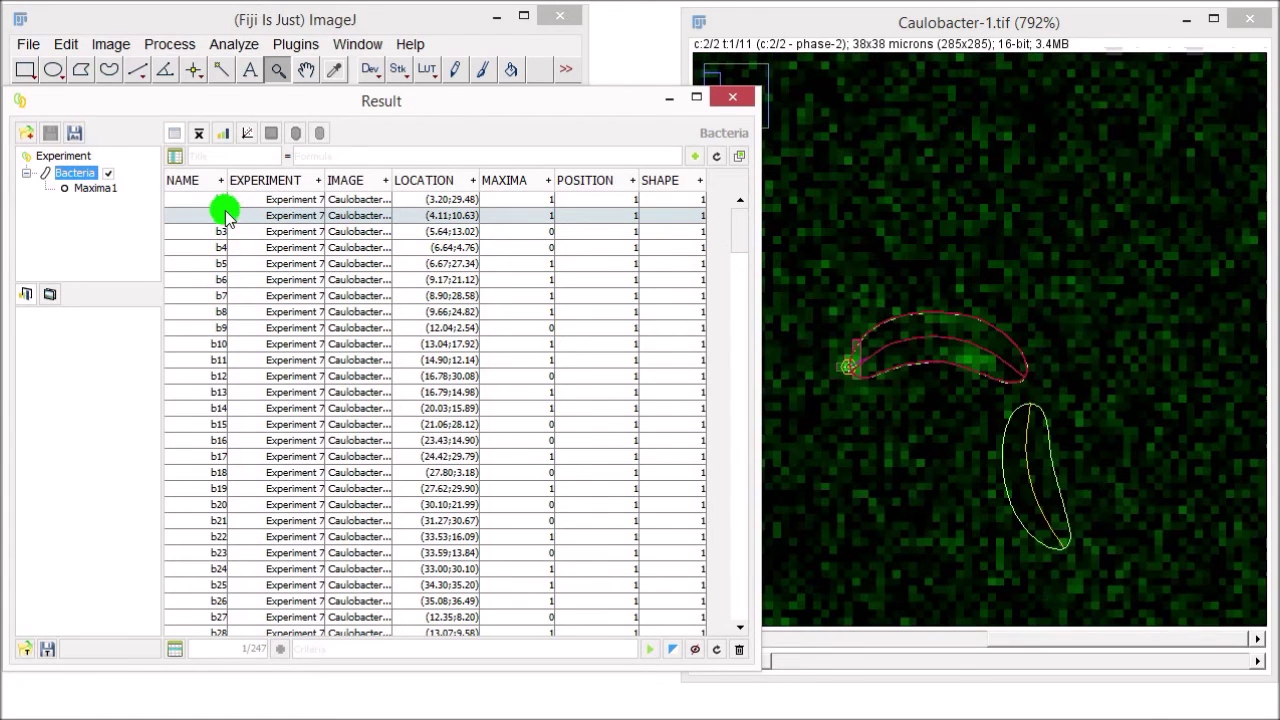
pyautogui.click(695, 650)
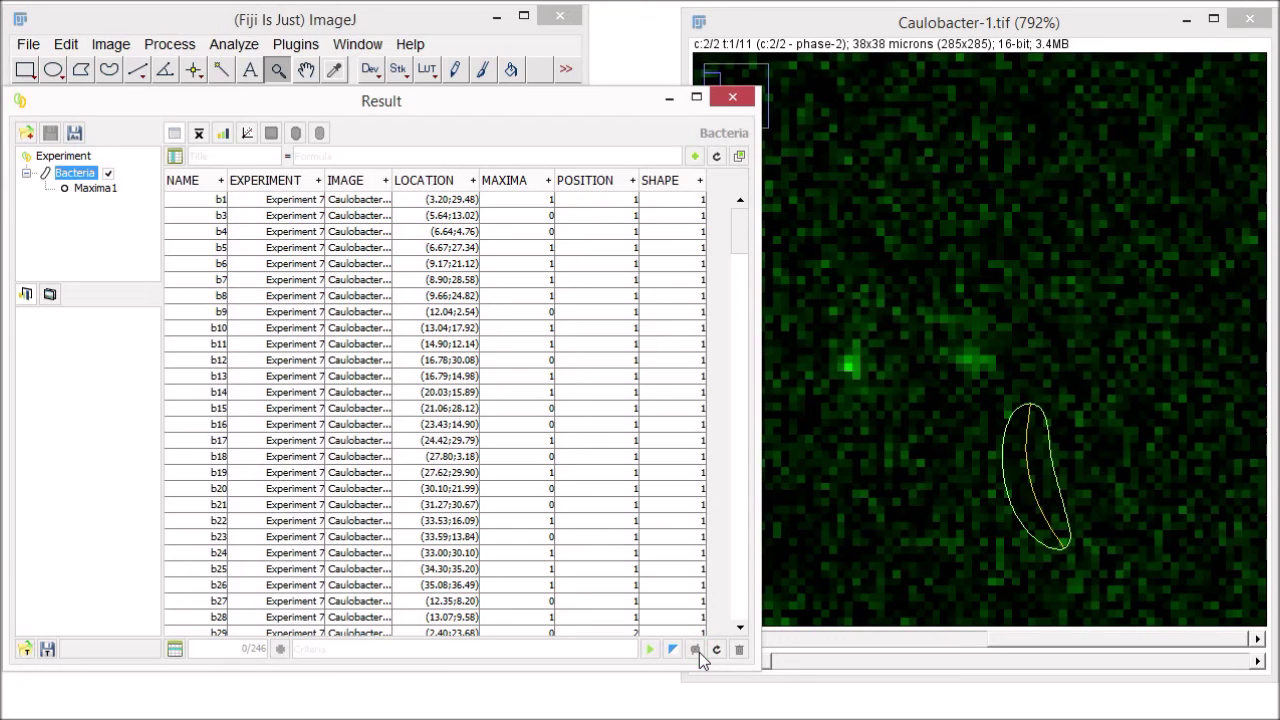
pyautogui.click(716, 651)
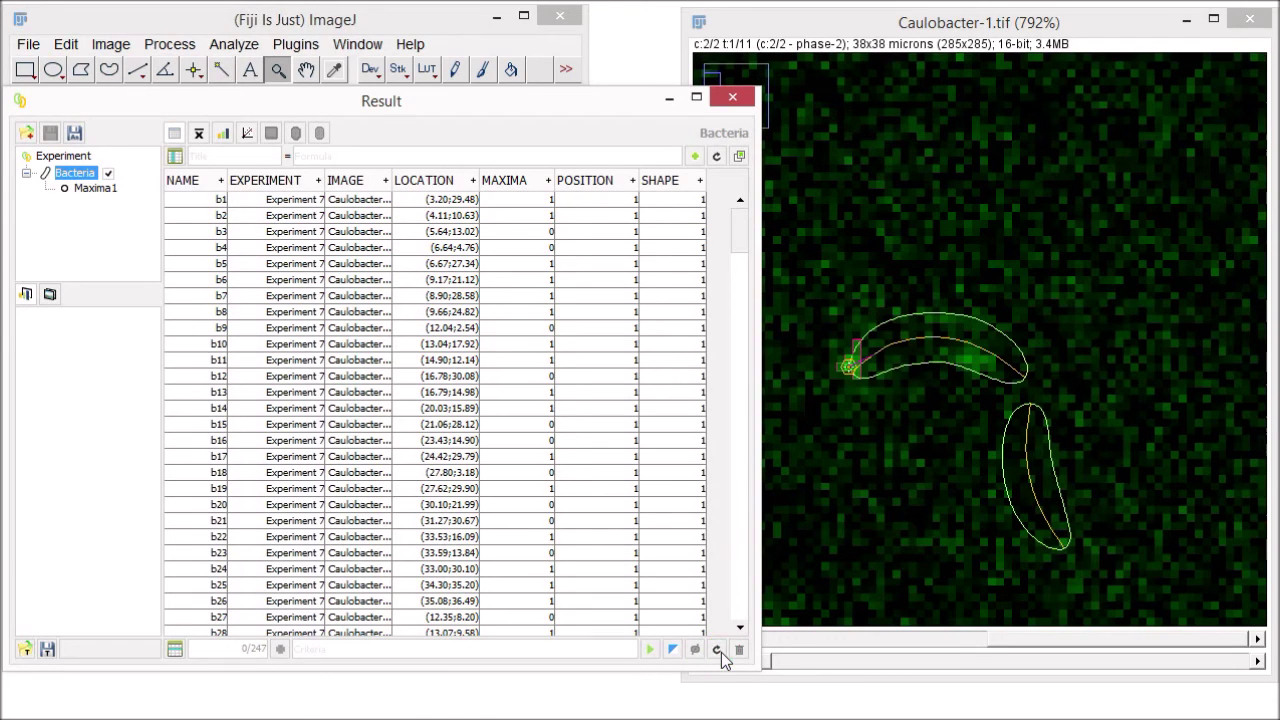
pyautogui.click(90, 188)
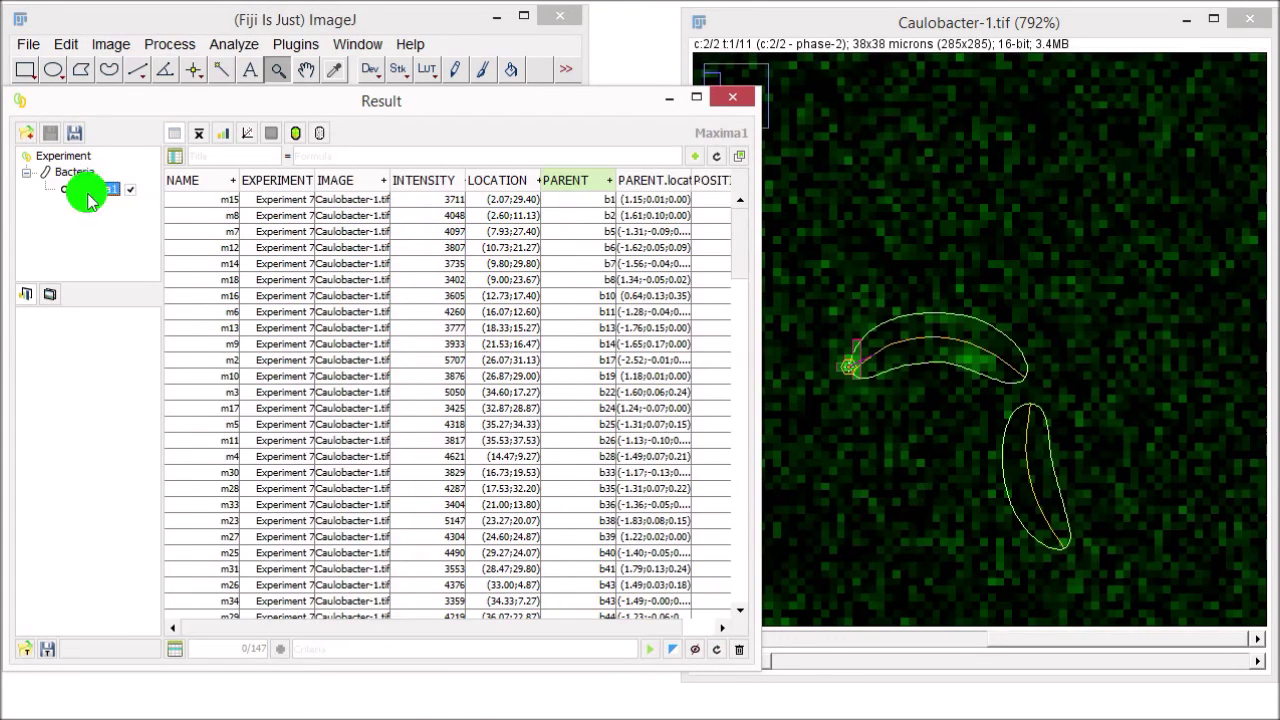
# Step: Show foci montaged on a model cell, then draw an XY scatter plot of foci positions
pyautogui.click(295, 133)
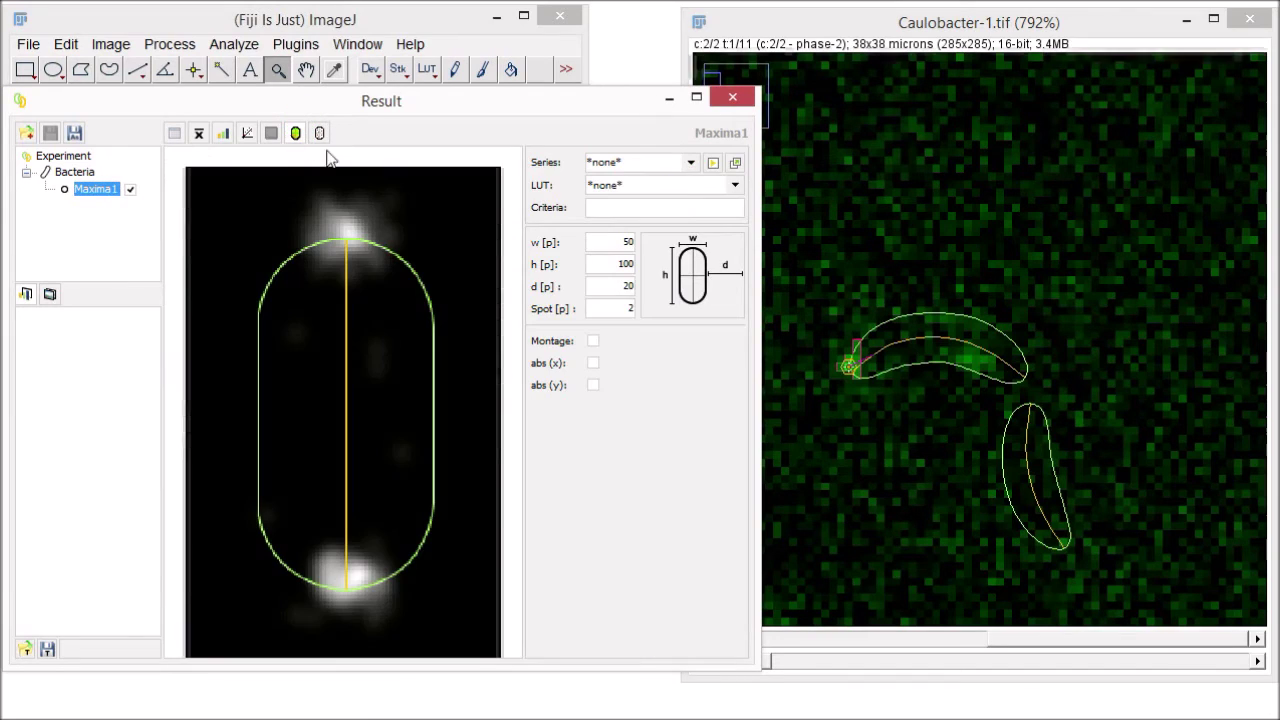
pyautogui.click(762, 363)
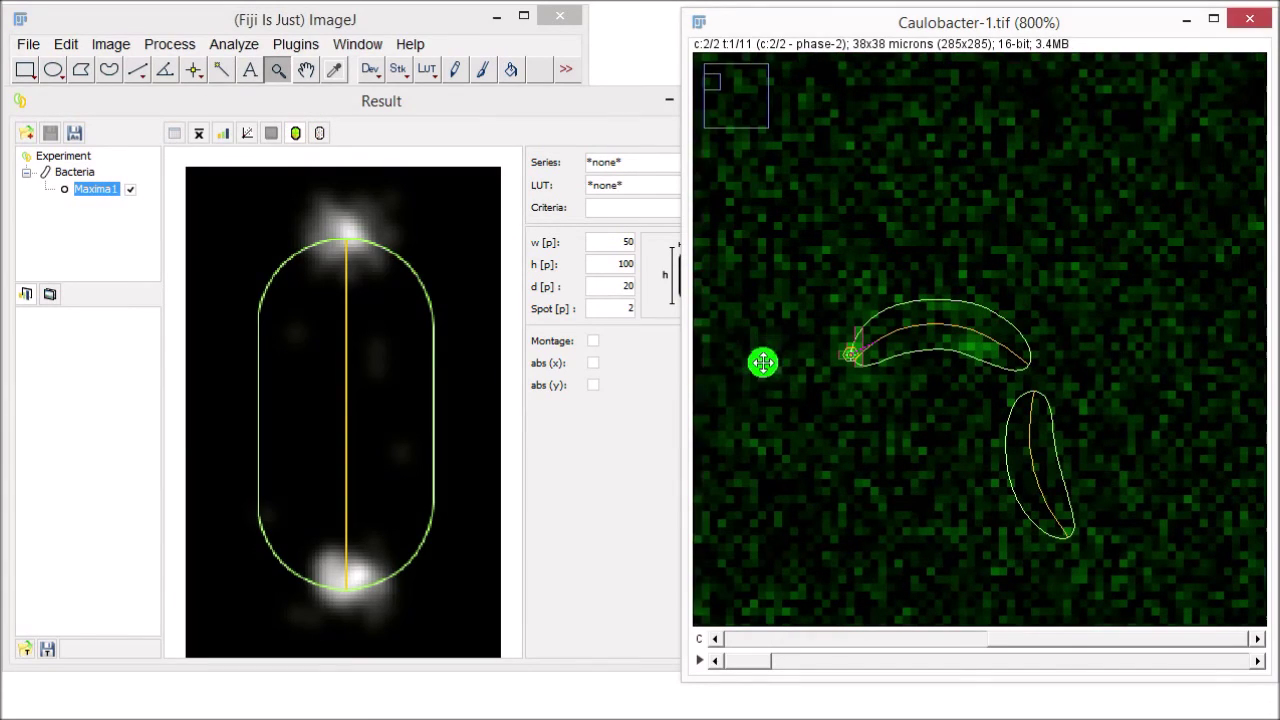
pyautogui.click(319, 133)
pyautogui.click(686, 164)
pyautogui.click(643, 196)
pyautogui.click(712, 162)
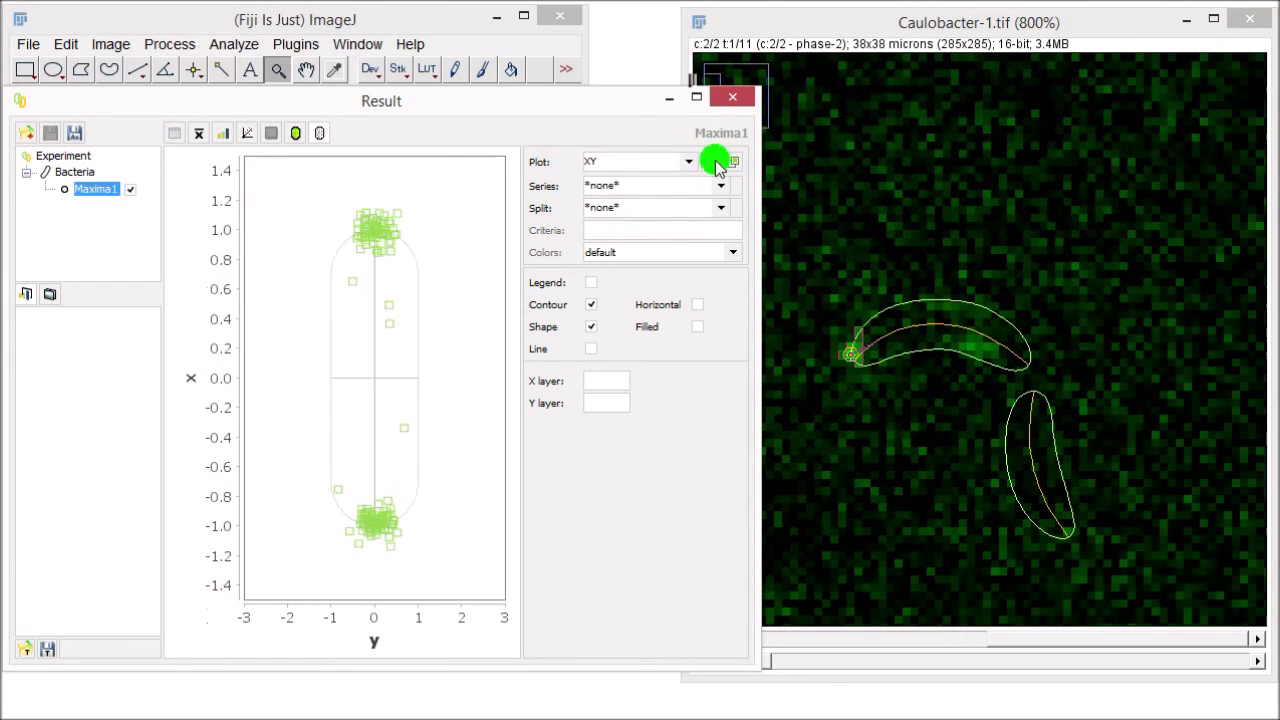
# Step: Redraw the foci plot as a Histogram, widen the window, and return to the foci table to name a new column
pyautogui.click(688, 162)
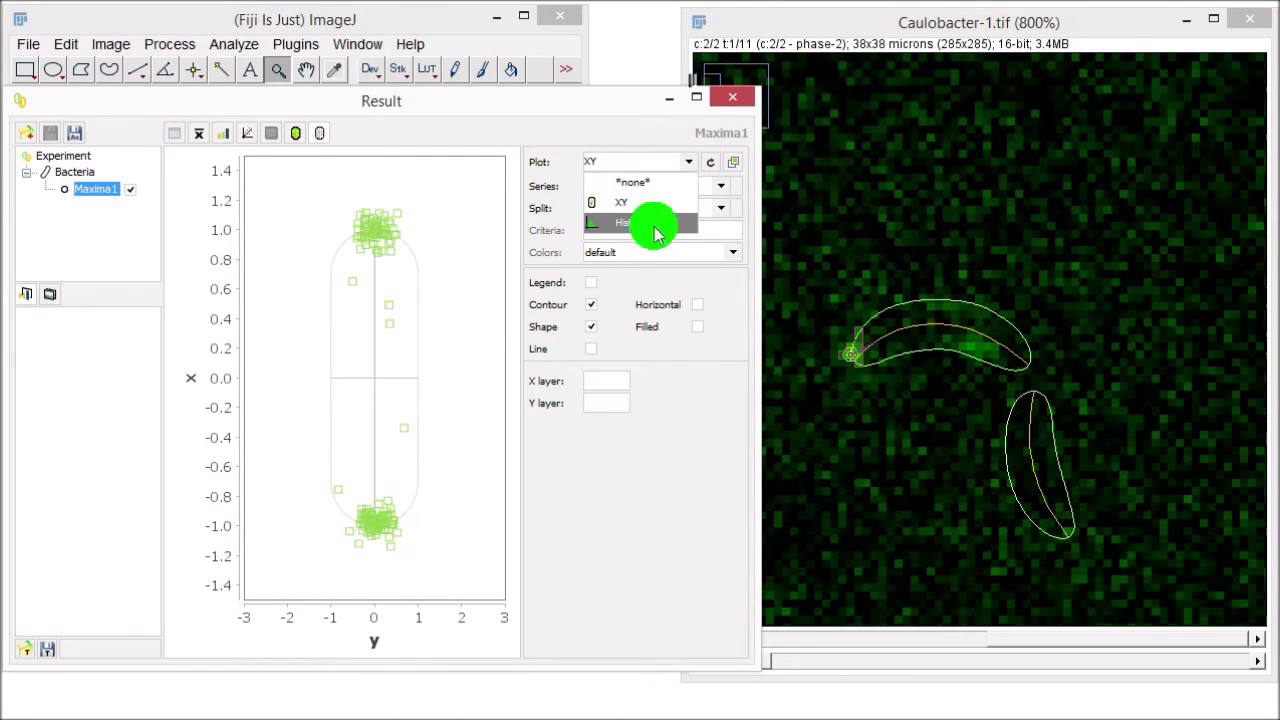
pyautogui.click(655, 224)
pyautogui.click(710, 163)
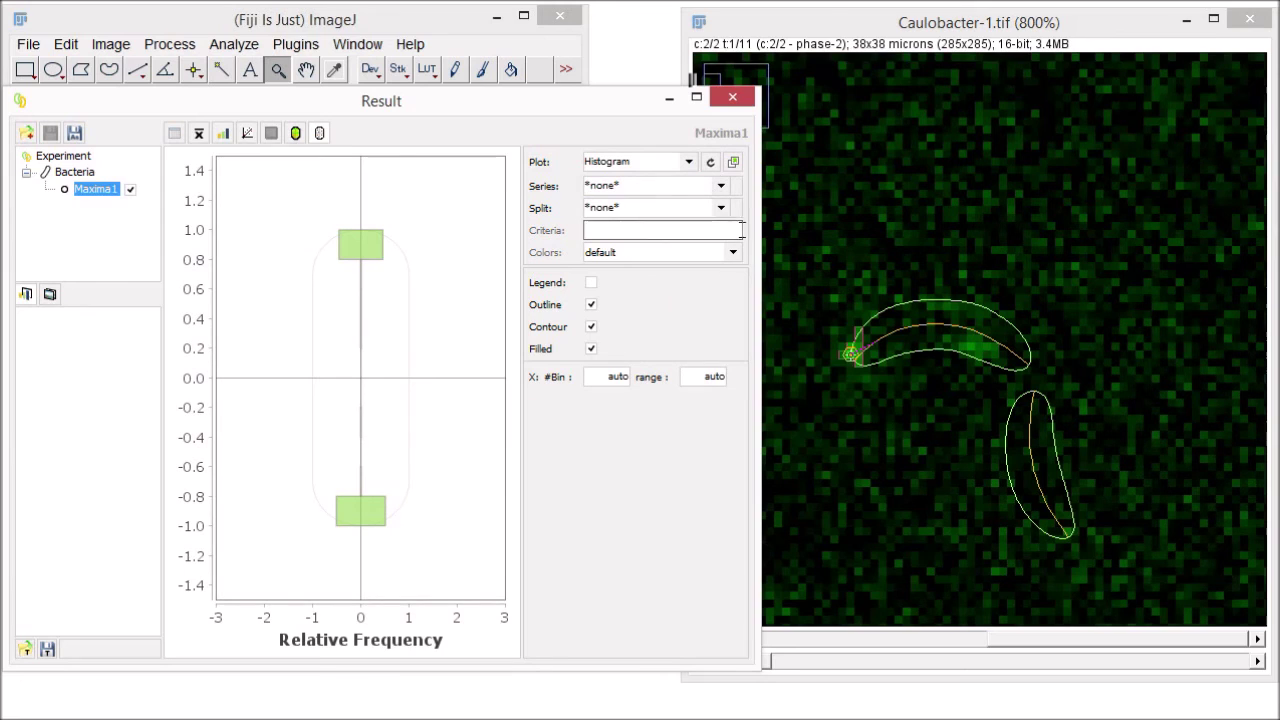
pyautogui.moveTo(758, 234); pyautogui.dragTo(957, 236)
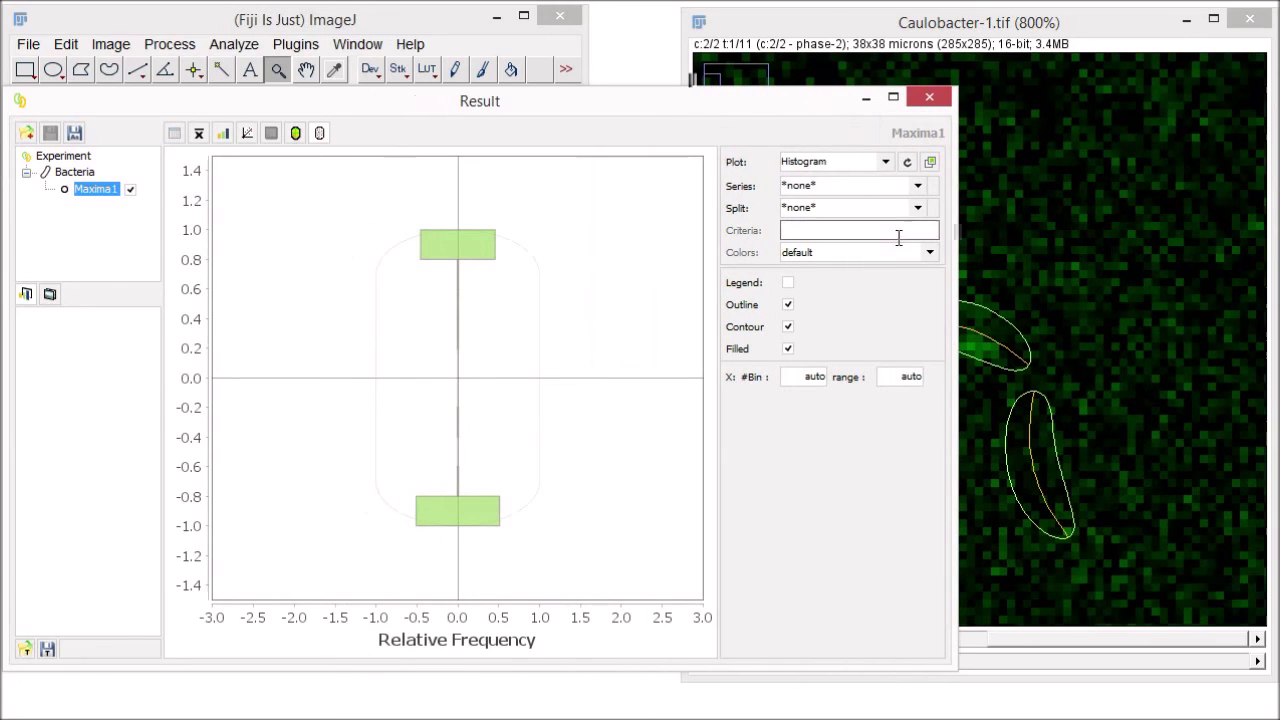
pyautogui.click(174, 133)
pyautogui.click(207, 159)
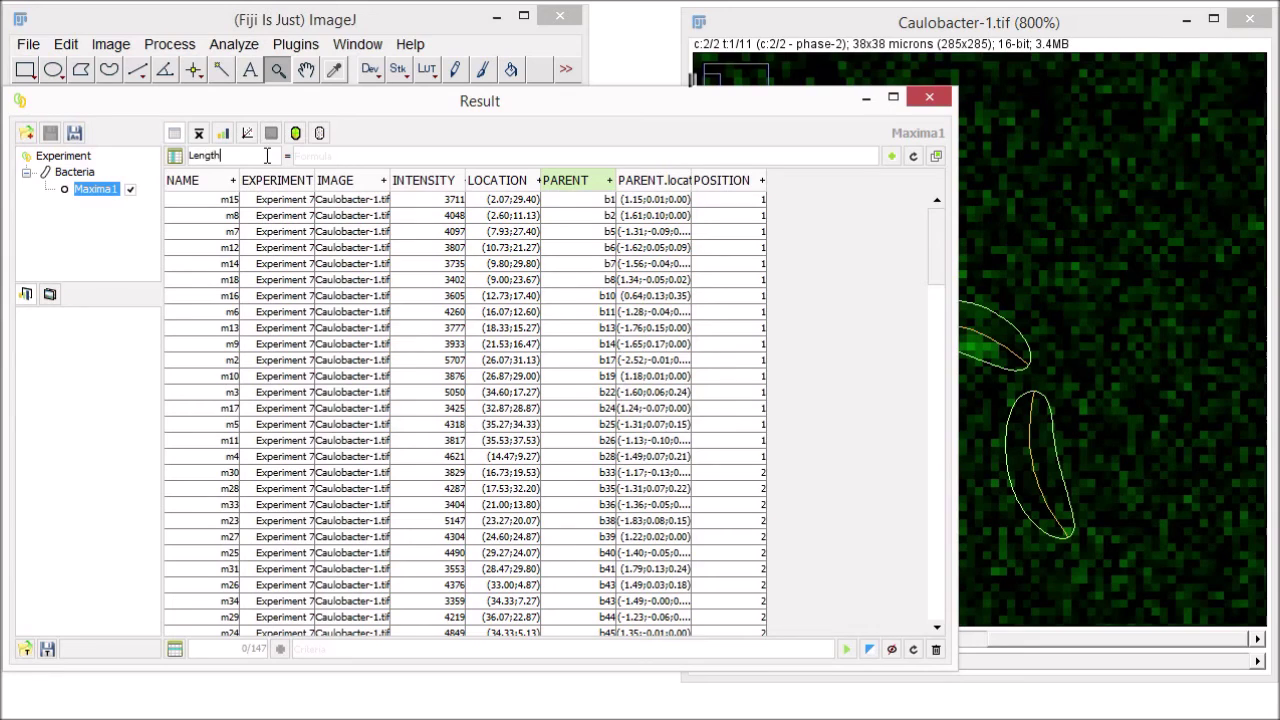
# Step: Give the new Length column the formula Bacteria.SHAPE.length
pyautogui.click(298, 158)
pyautogui.write('B')
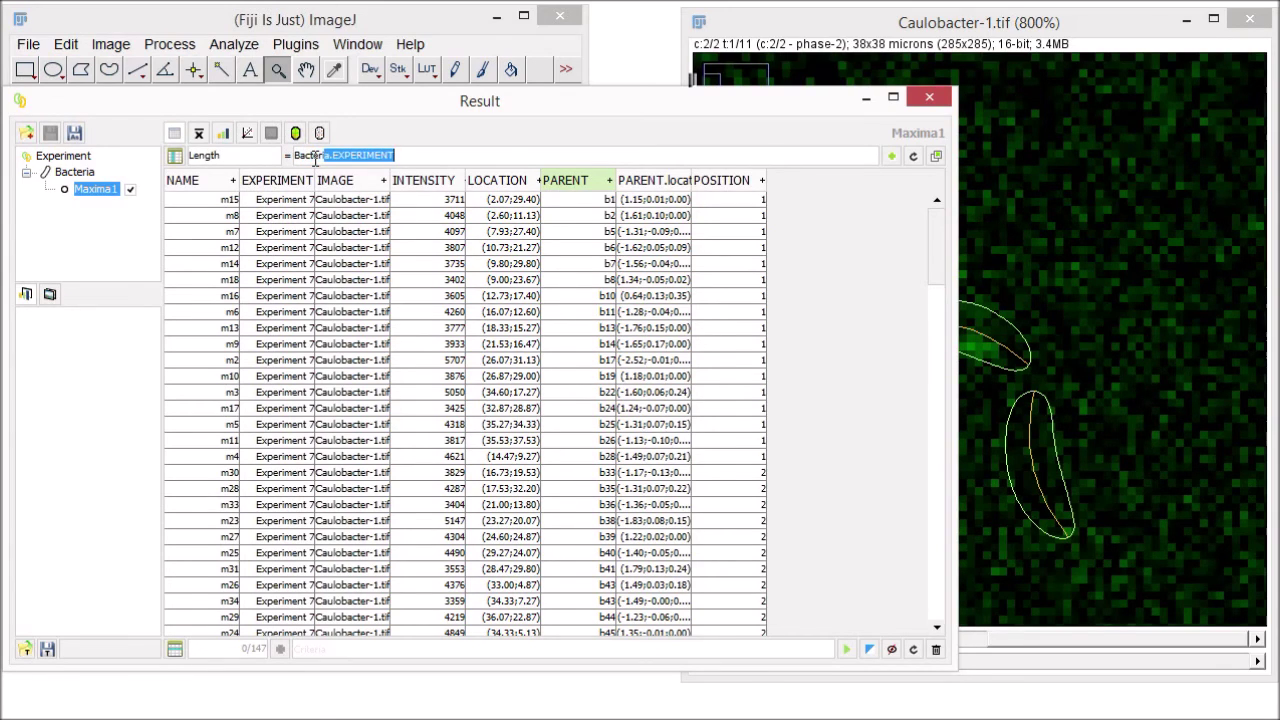
pyautogui.write('acteria.SH')
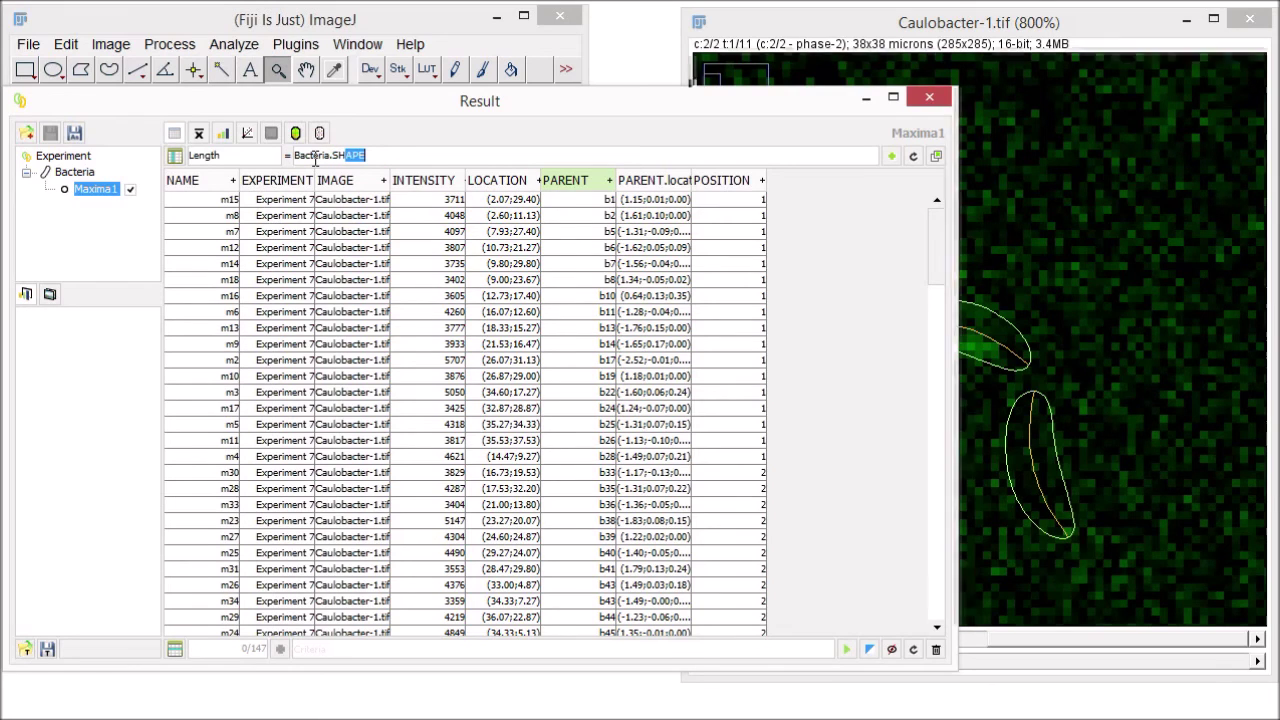
pyautogui.write('APE.length')
pyautogui.press('Return')
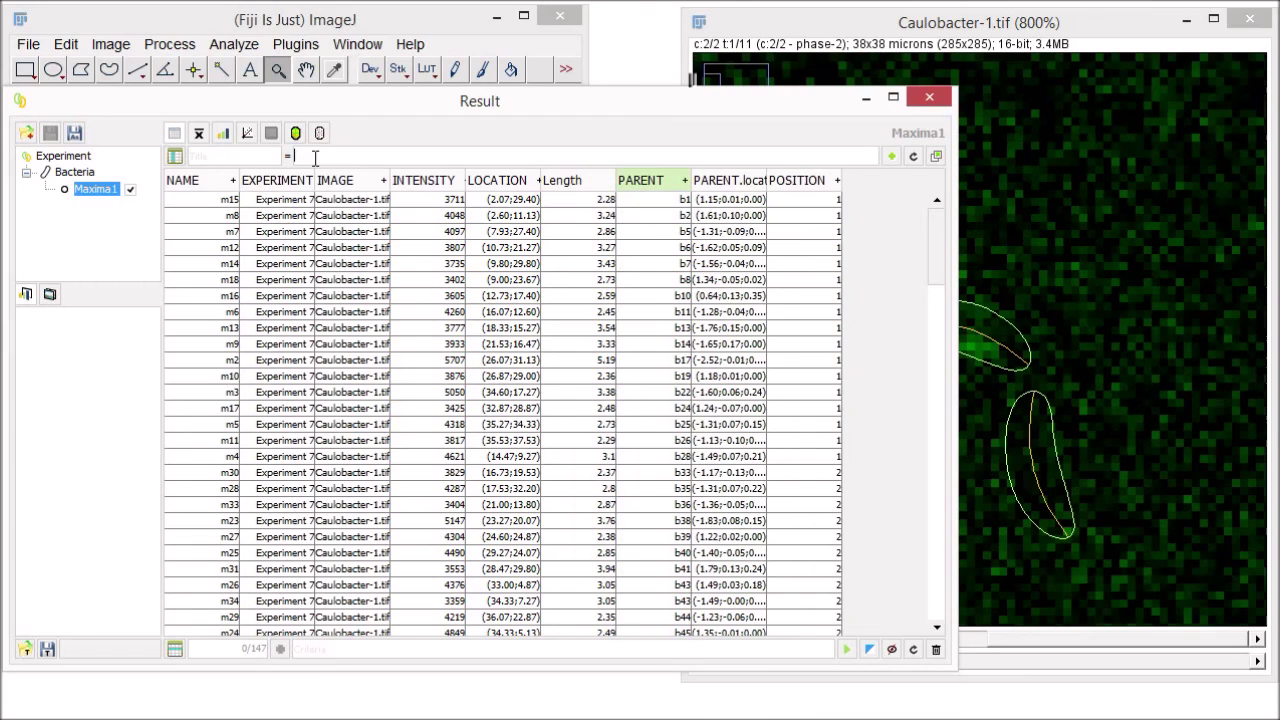